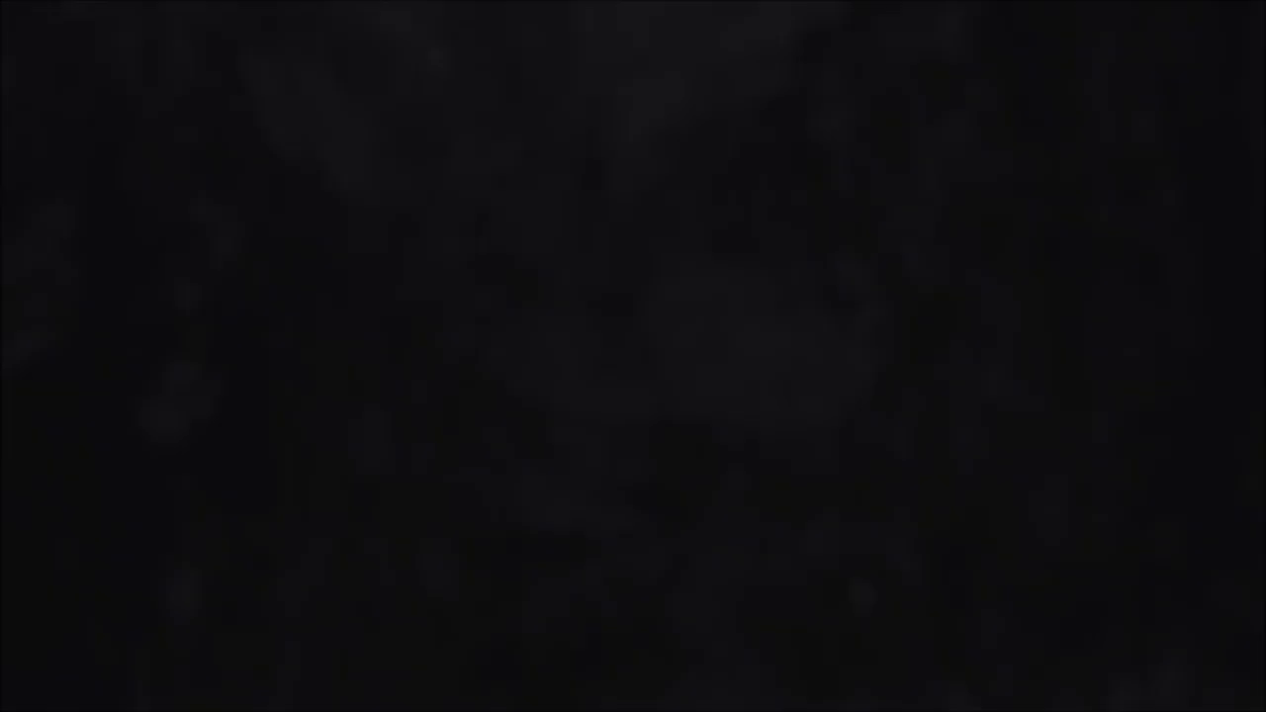
Apply comic matcaps 014, 019 and 031 to the robot one after another.
key(m)
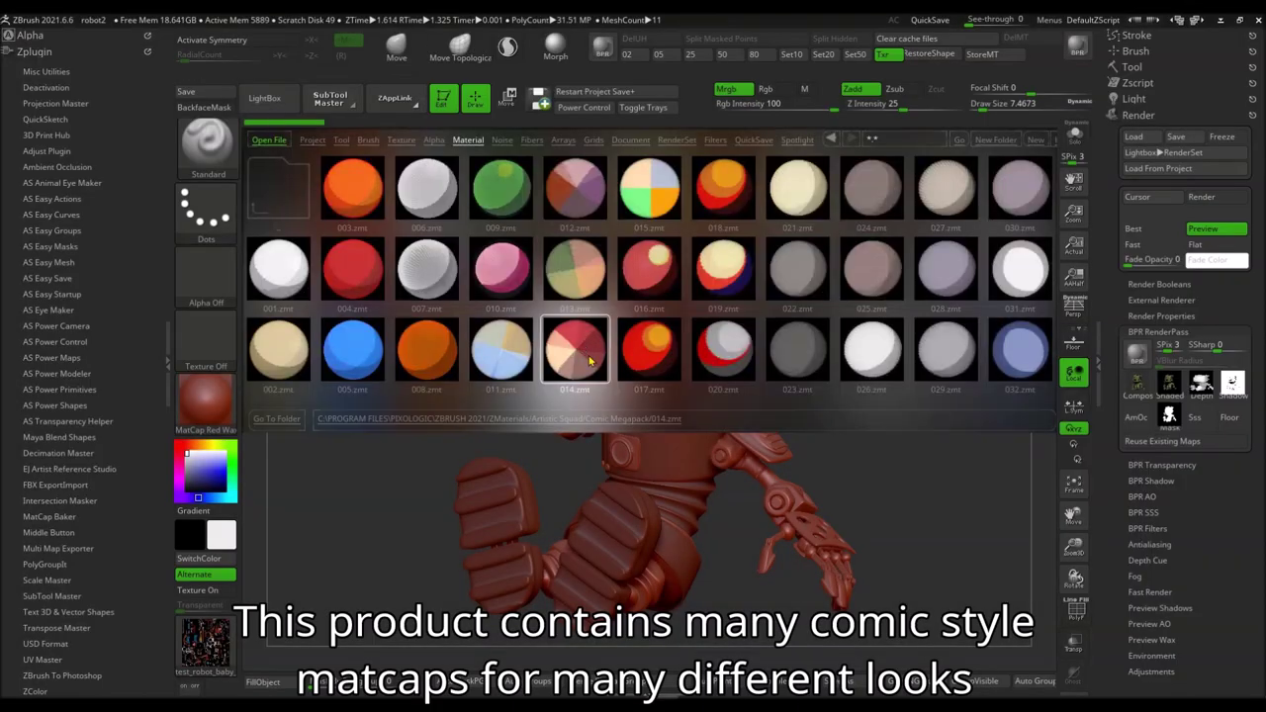
click(580, 345)
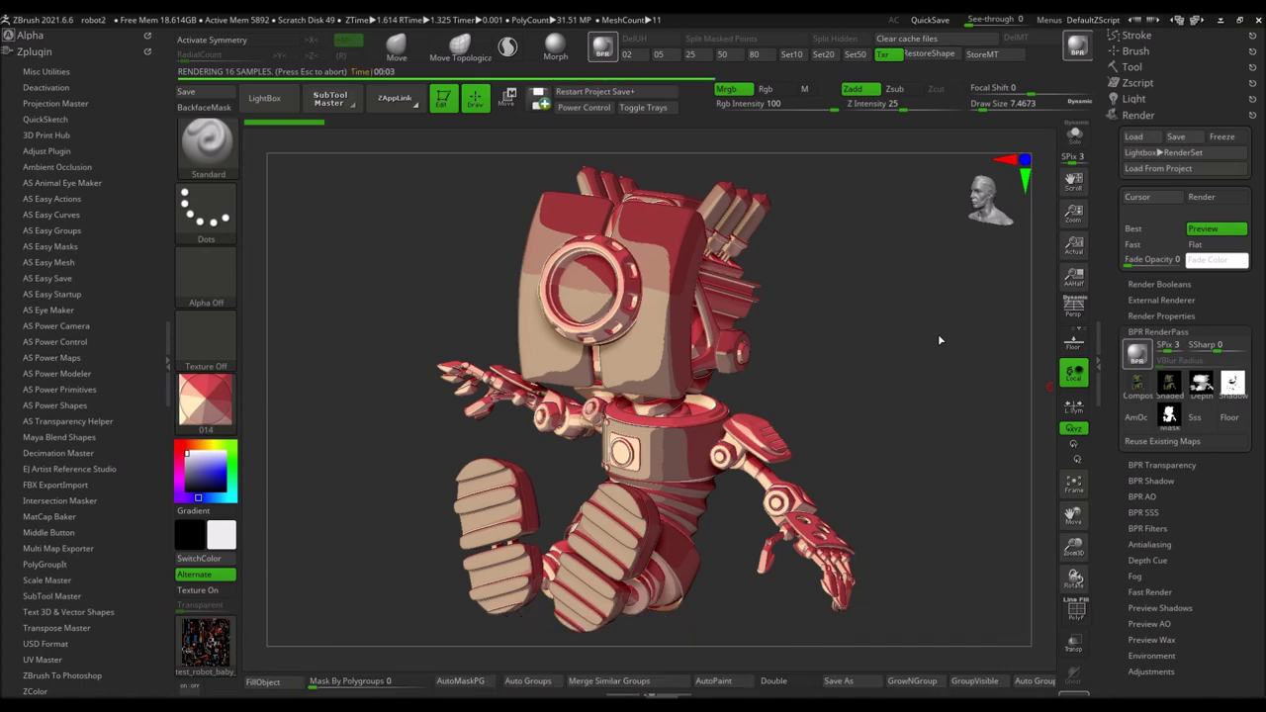
click(265, 98)
double_click(723, 265)
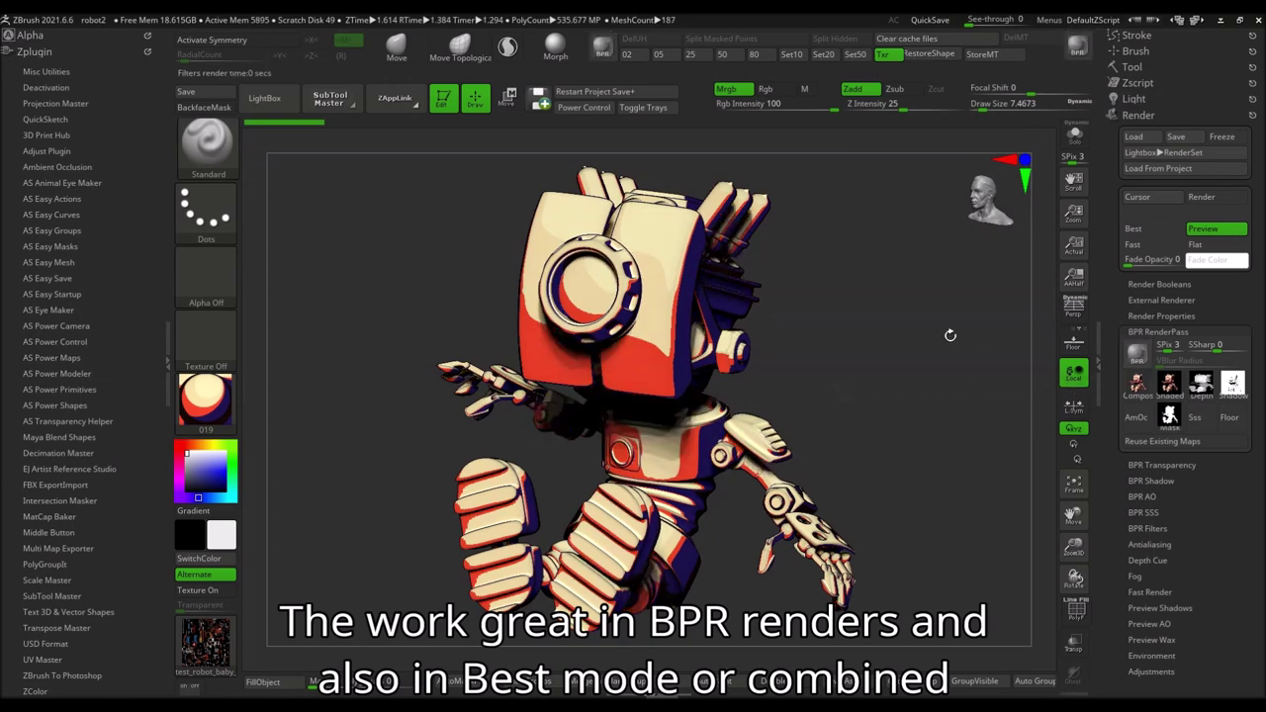
key(comma)
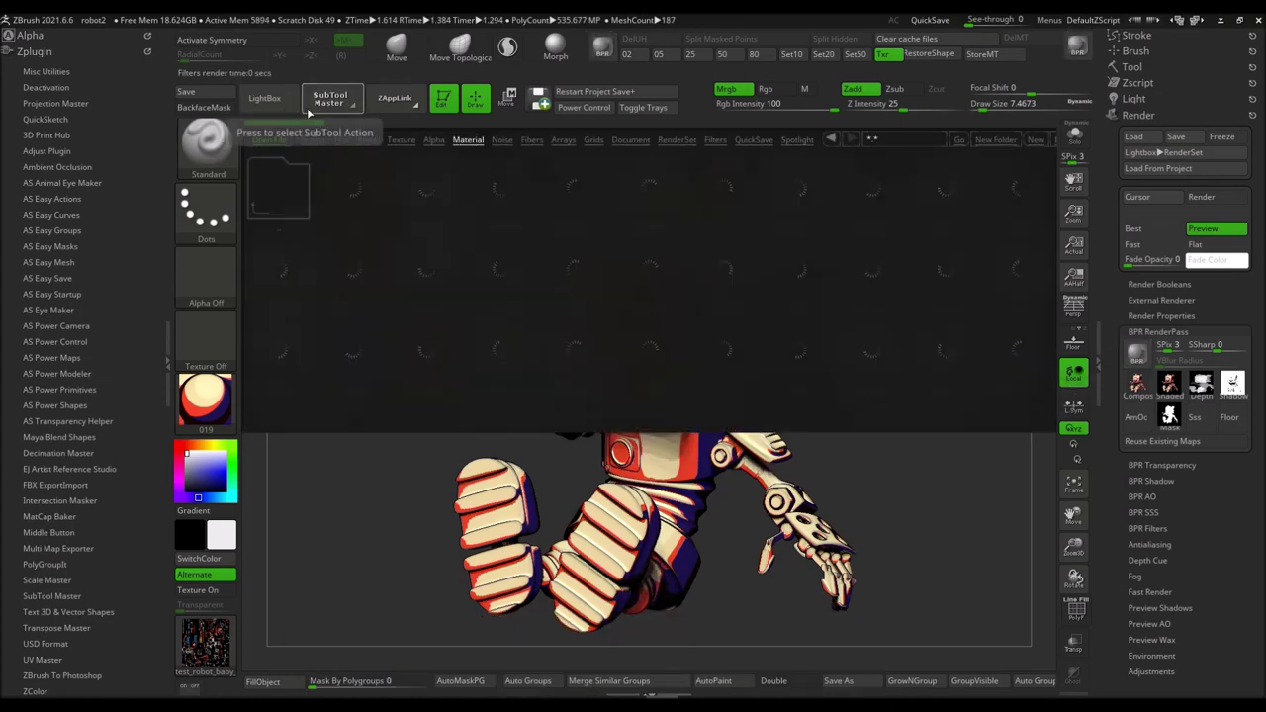
double_click(1020, 267)
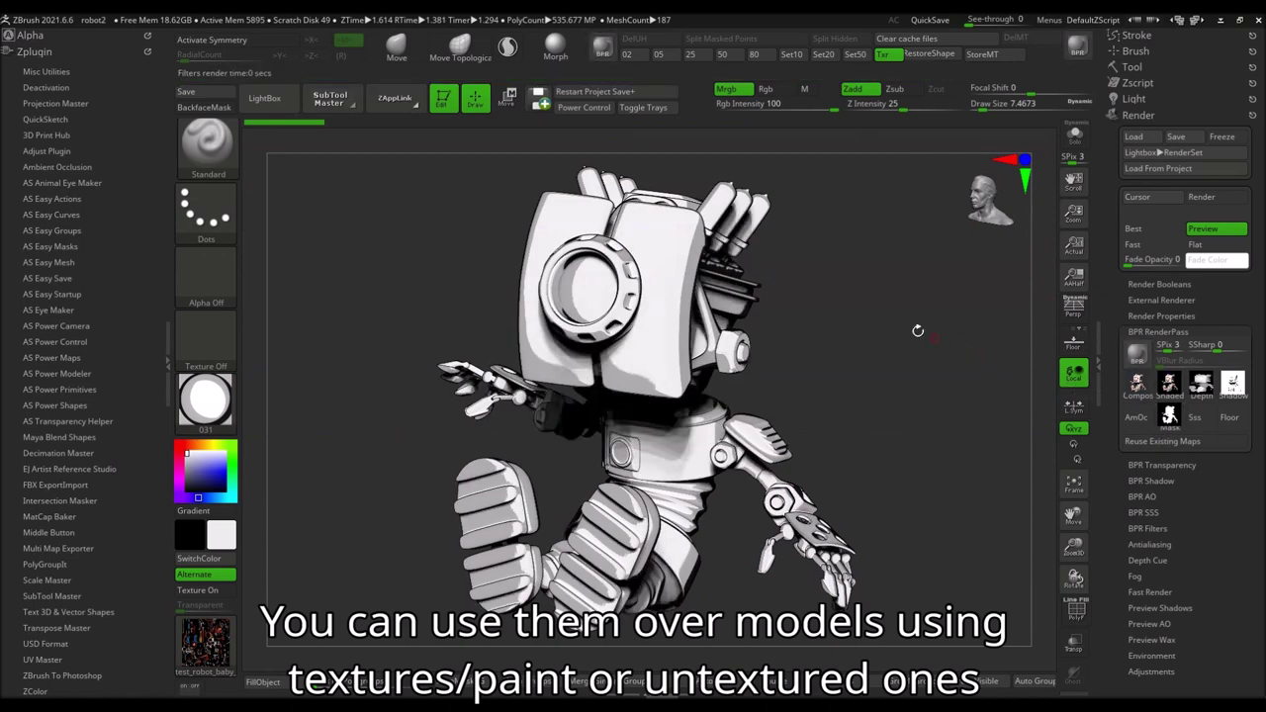
Shade the robot with the green 059 matcap, then reopen the Material browser.
click(265, 98)
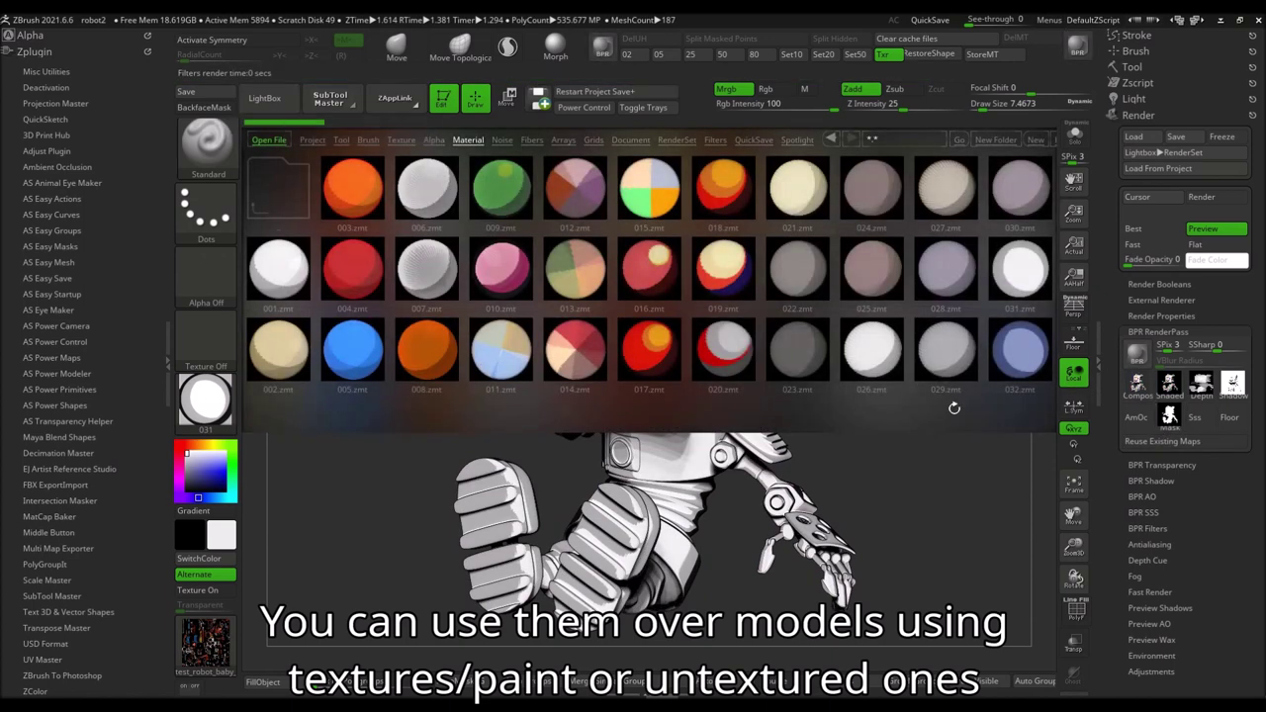
drag(890, 396, 460, 395)
double_click(718, 351)
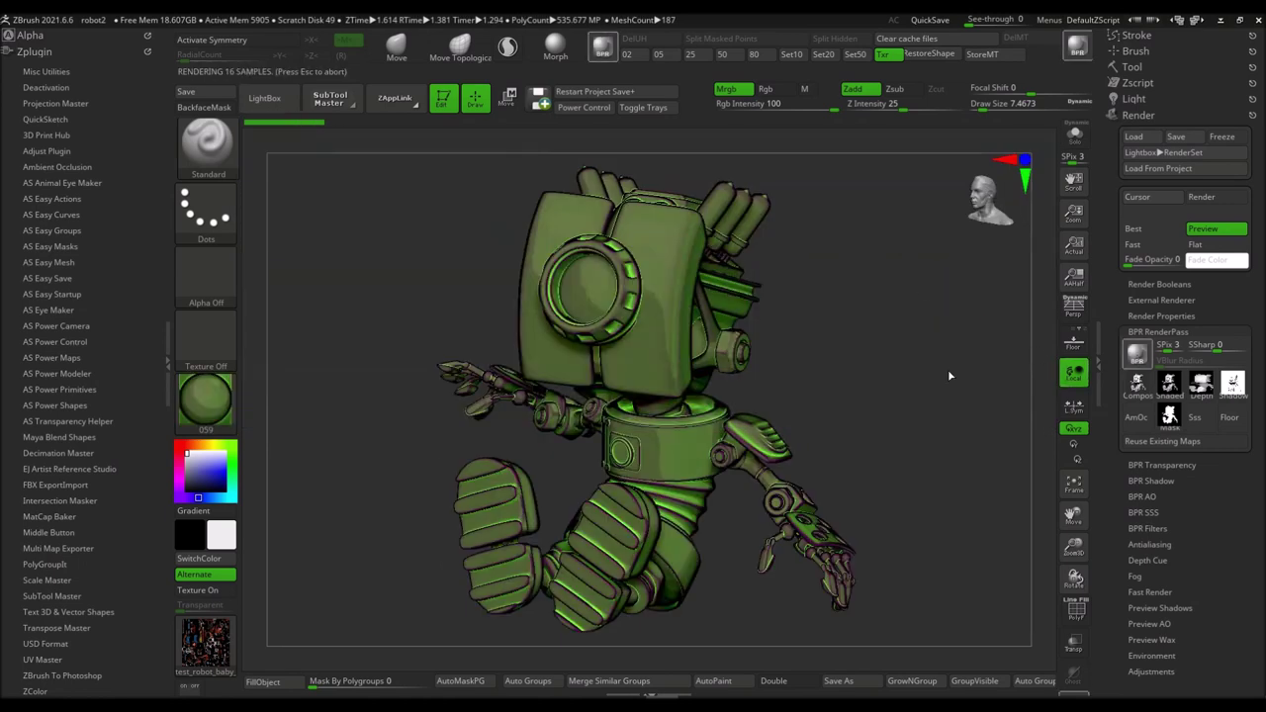
click(265, 97)
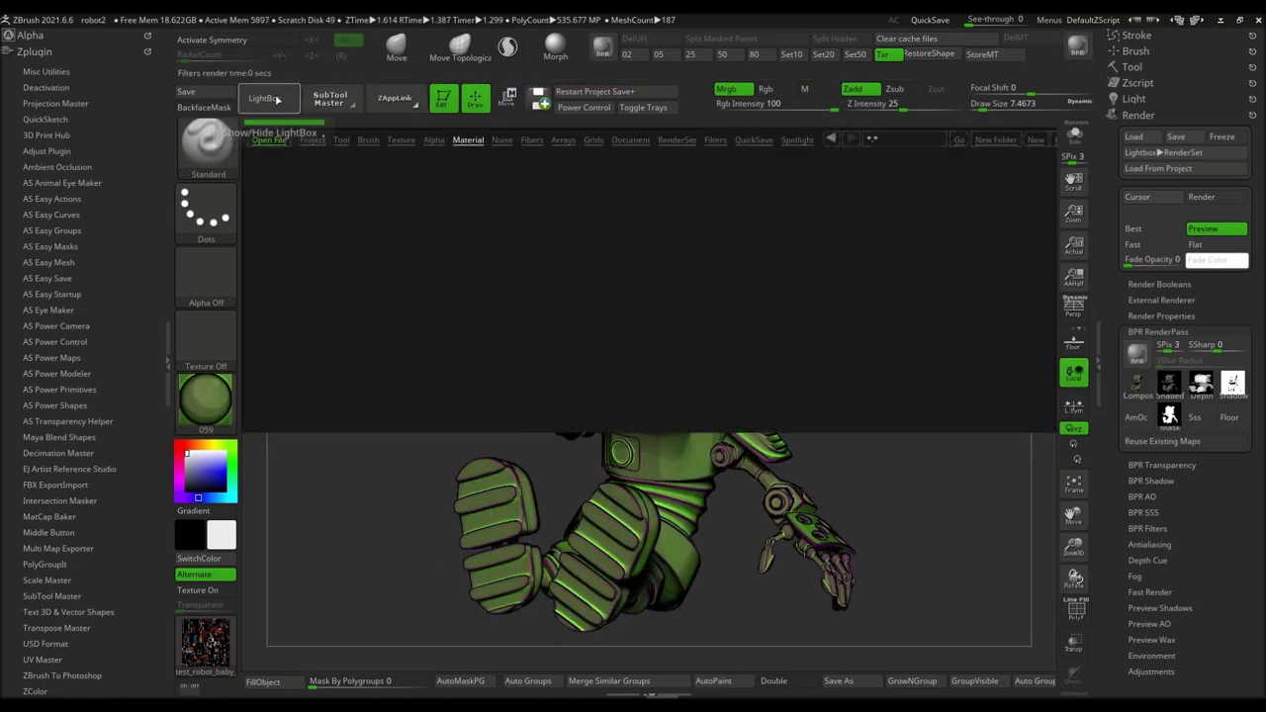
drag(897, 403, 561, 396)
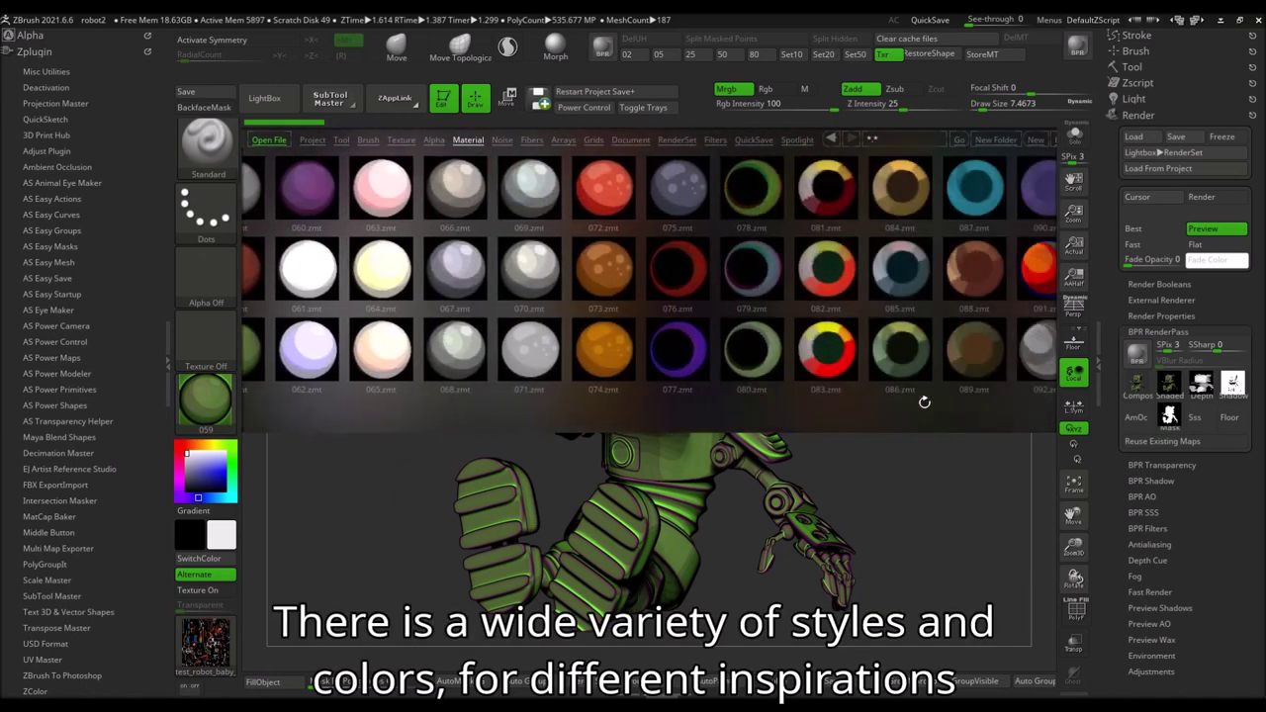
Apply the dark 085 matcap to the robot, then try another comic matcap.
double_click(900, 267)
key(comma)
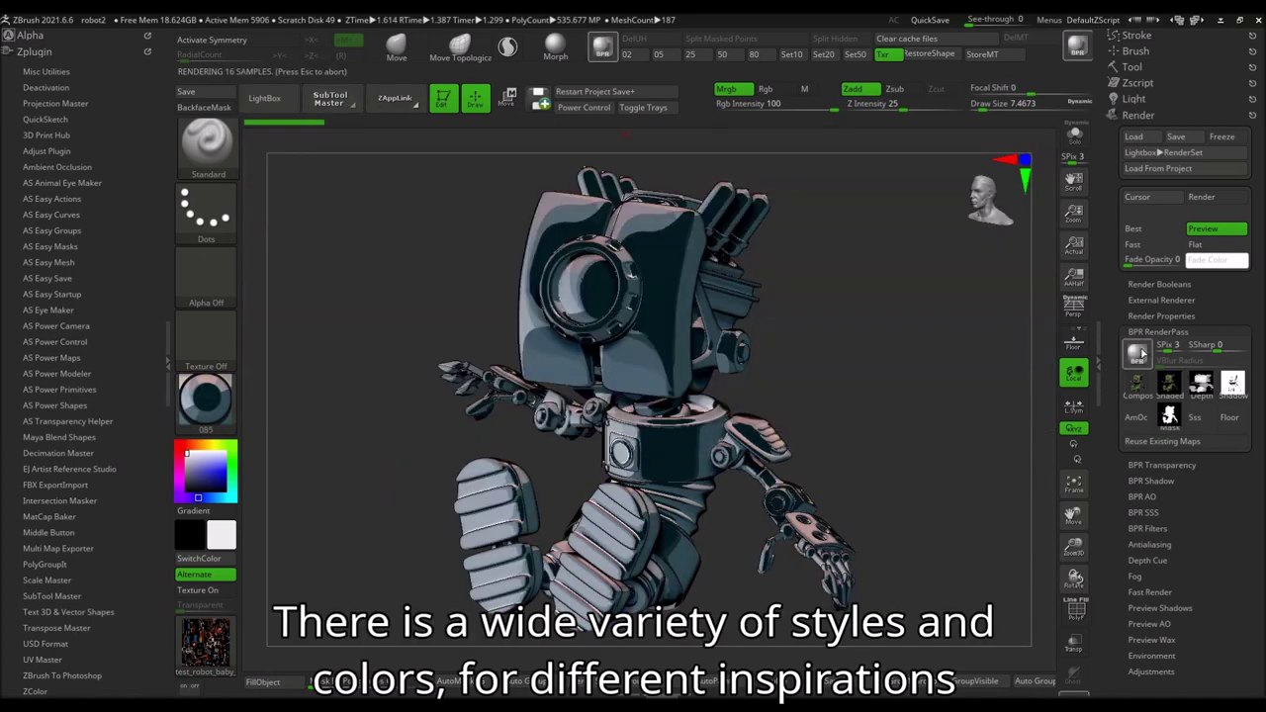
click(264, 99)
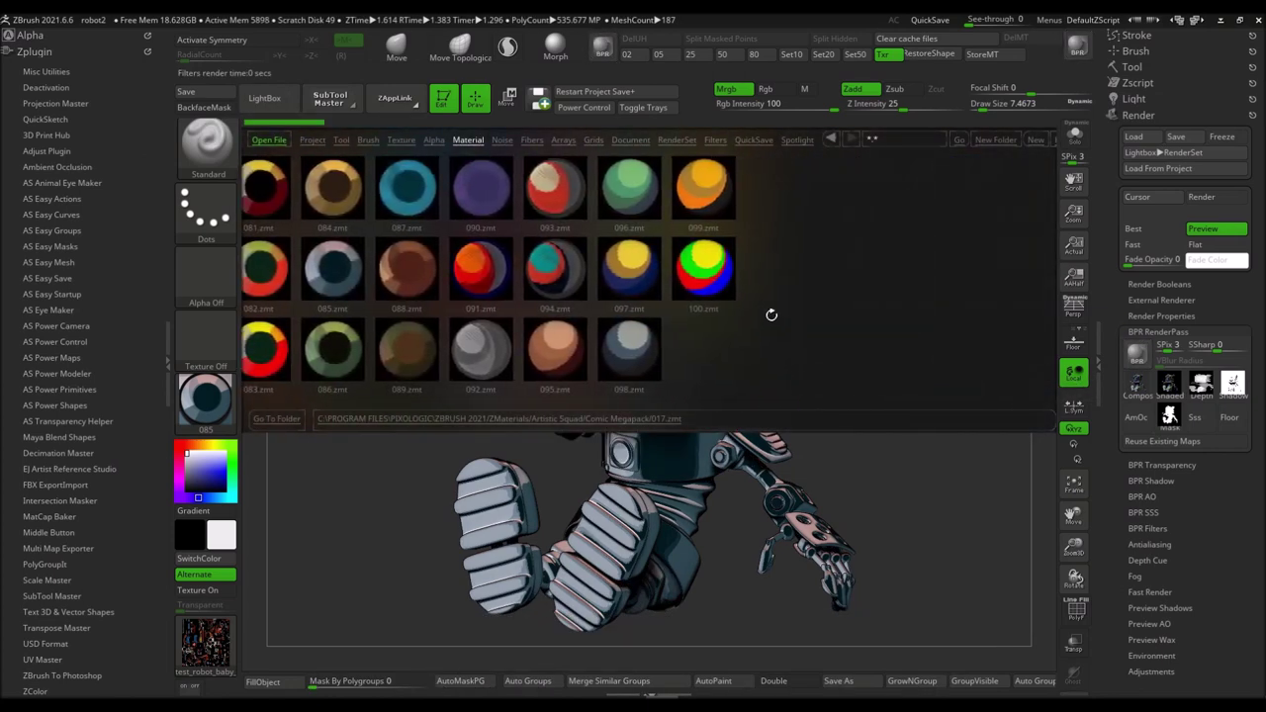
click(407, 350)
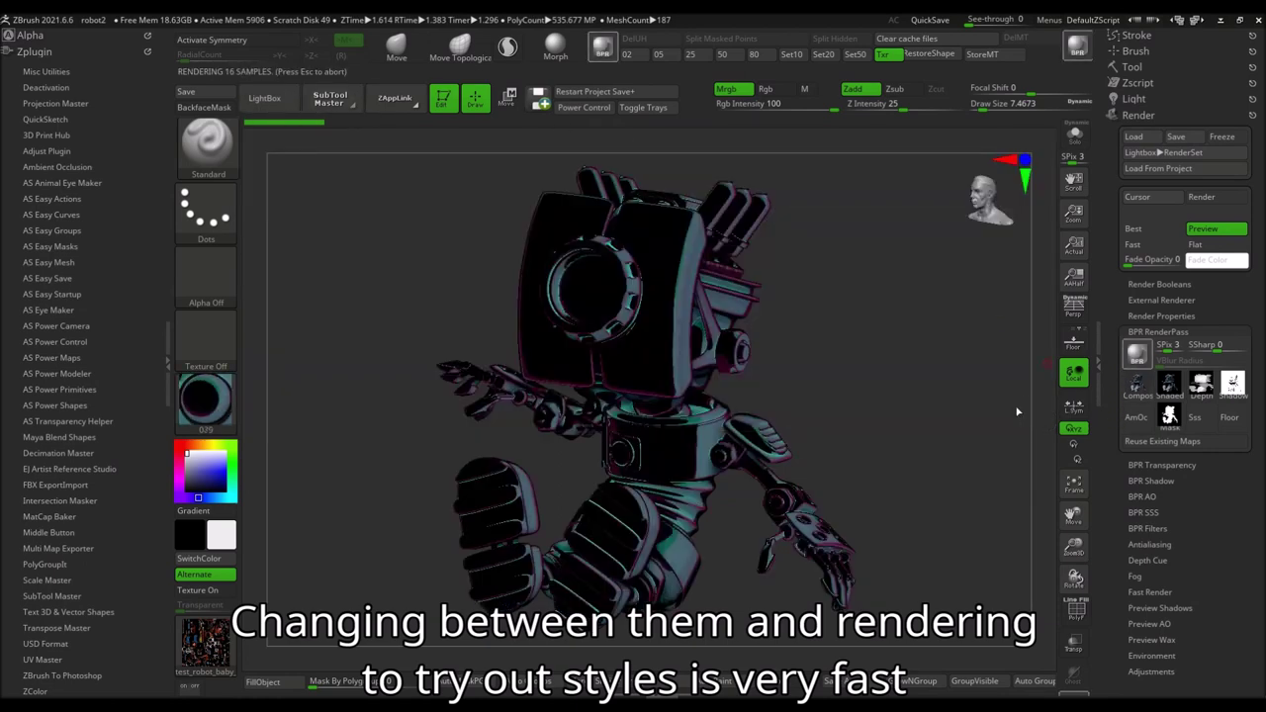
Apply the gold-and-blue 097 matcap, then a multicolour matcap, to the robot.
key(comma)
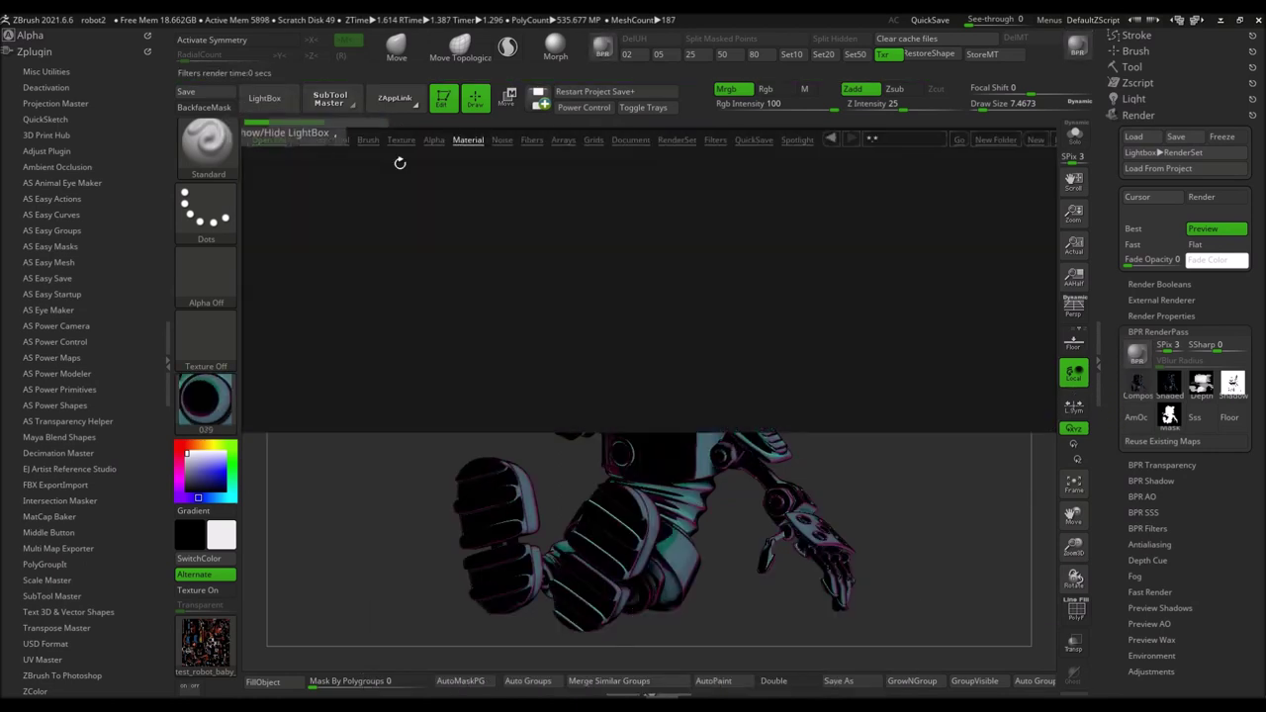
drag(844, 402, 359, 403)
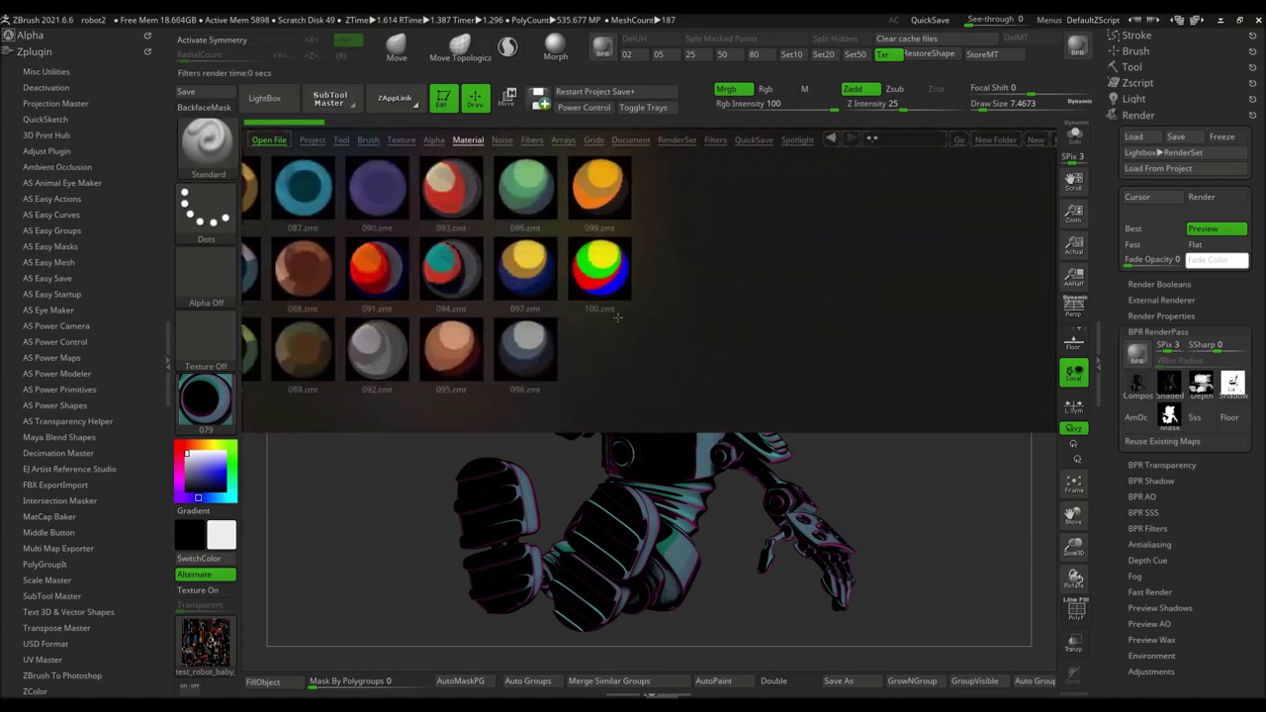
click(515, 278)
click(268, 102)
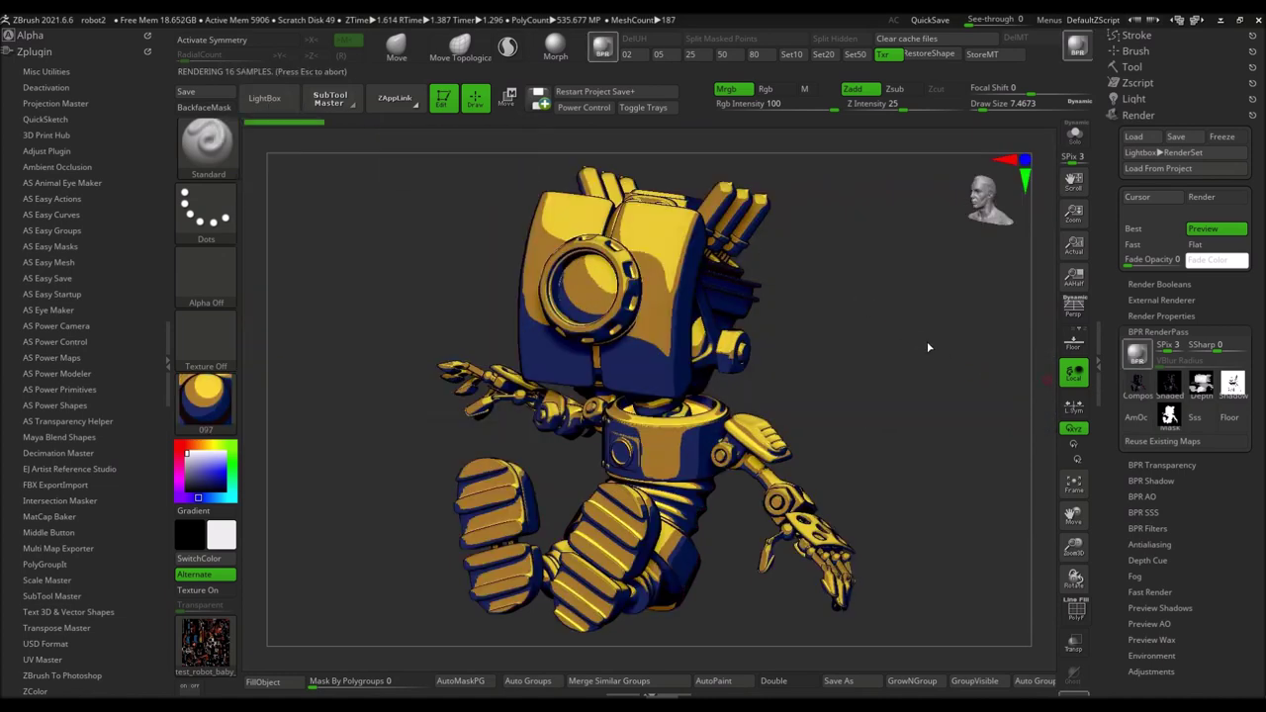
click(284, 100)
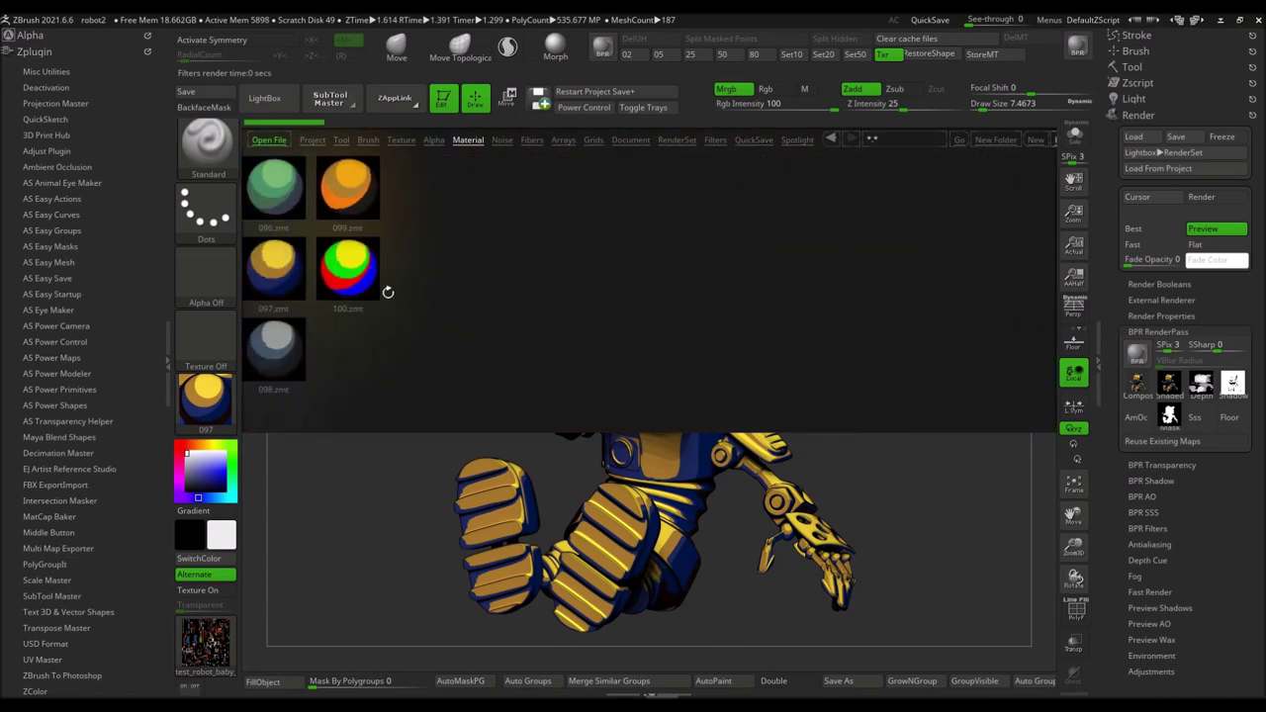
double_click(271, 257)
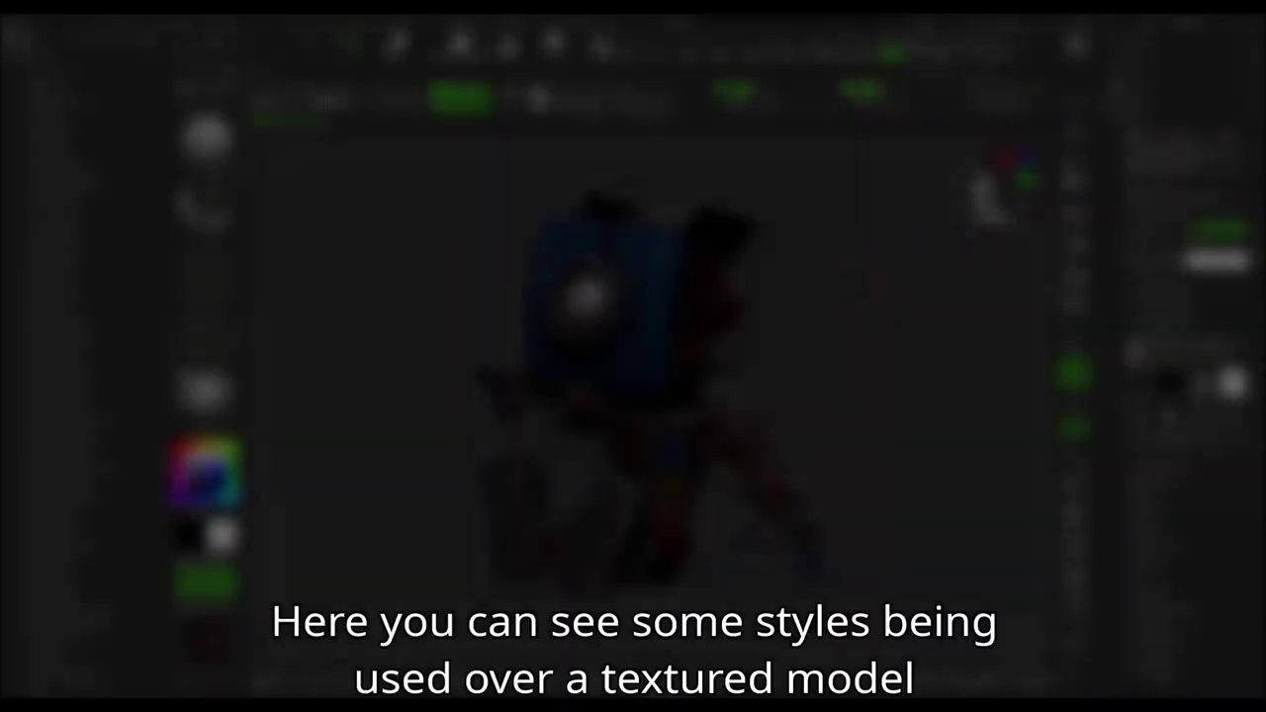
Apply matcap 014 to the textured robot and render it with BPR.
key(comma)
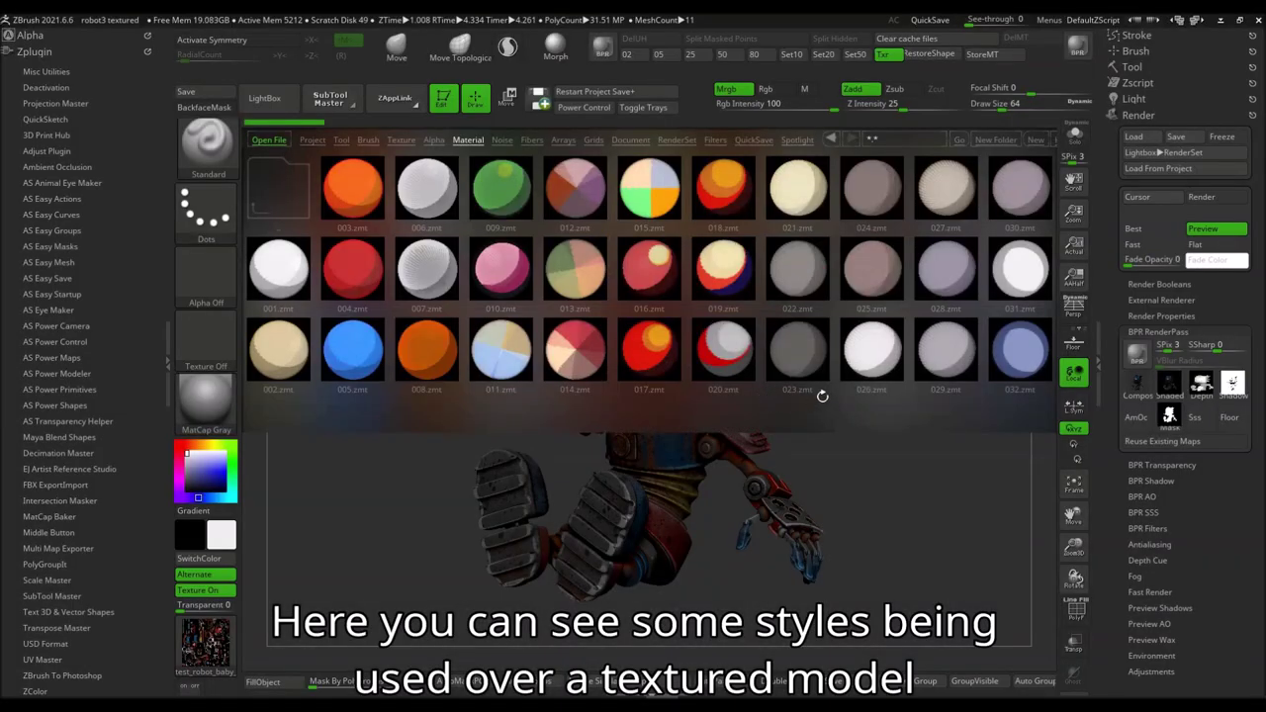
double_click(580, 366)
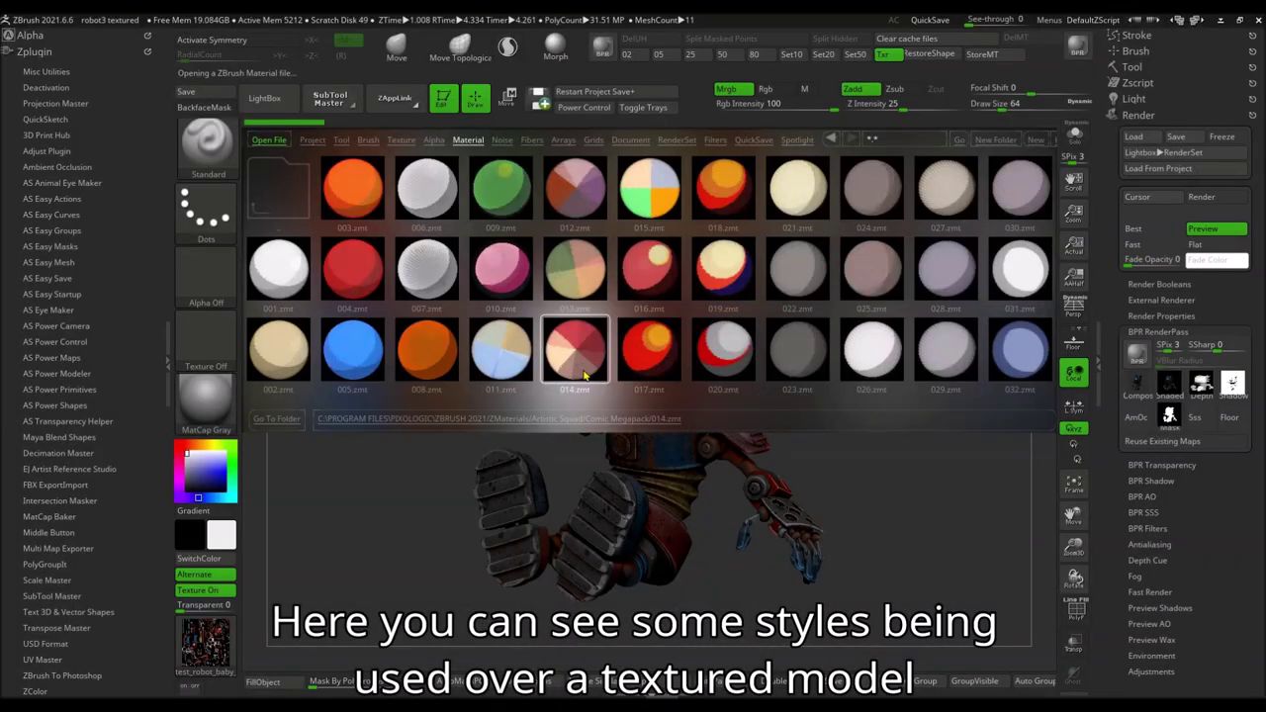
key(comma)
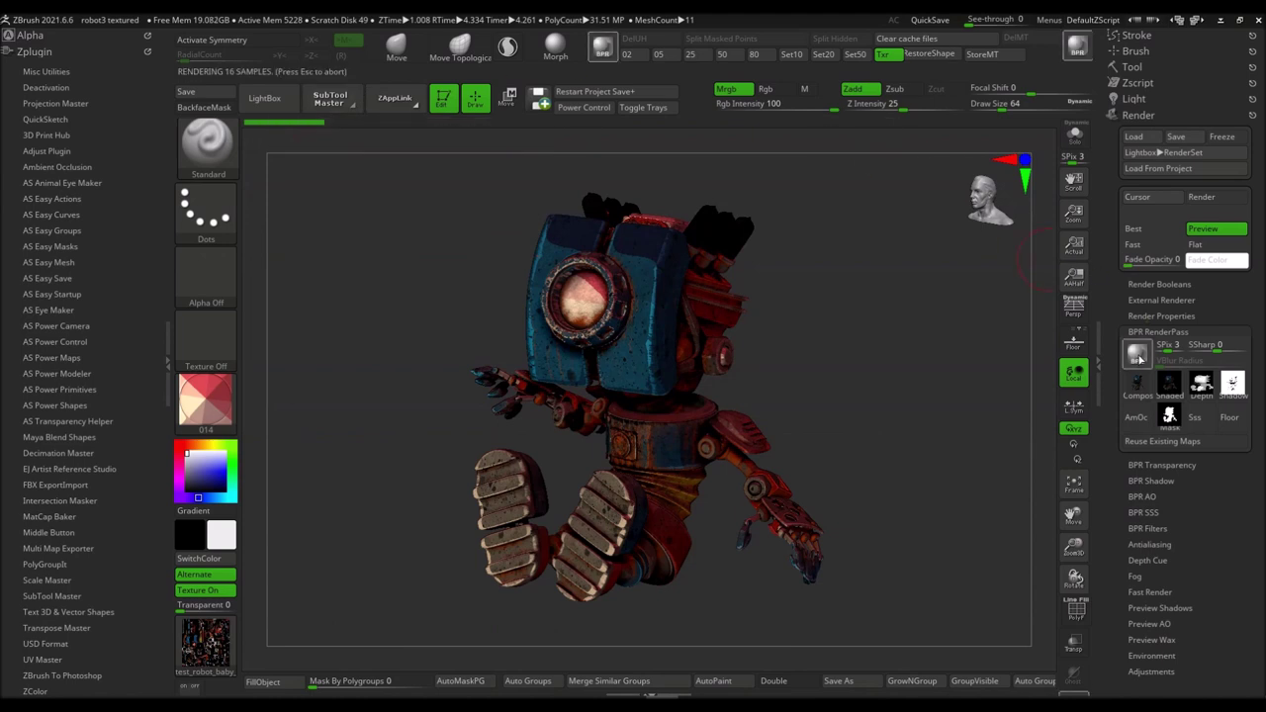
click(1139, 360)
Apply the green 059 matcap, then the gold-and-blue 097 matcap, and render with BPR.
key(comma)
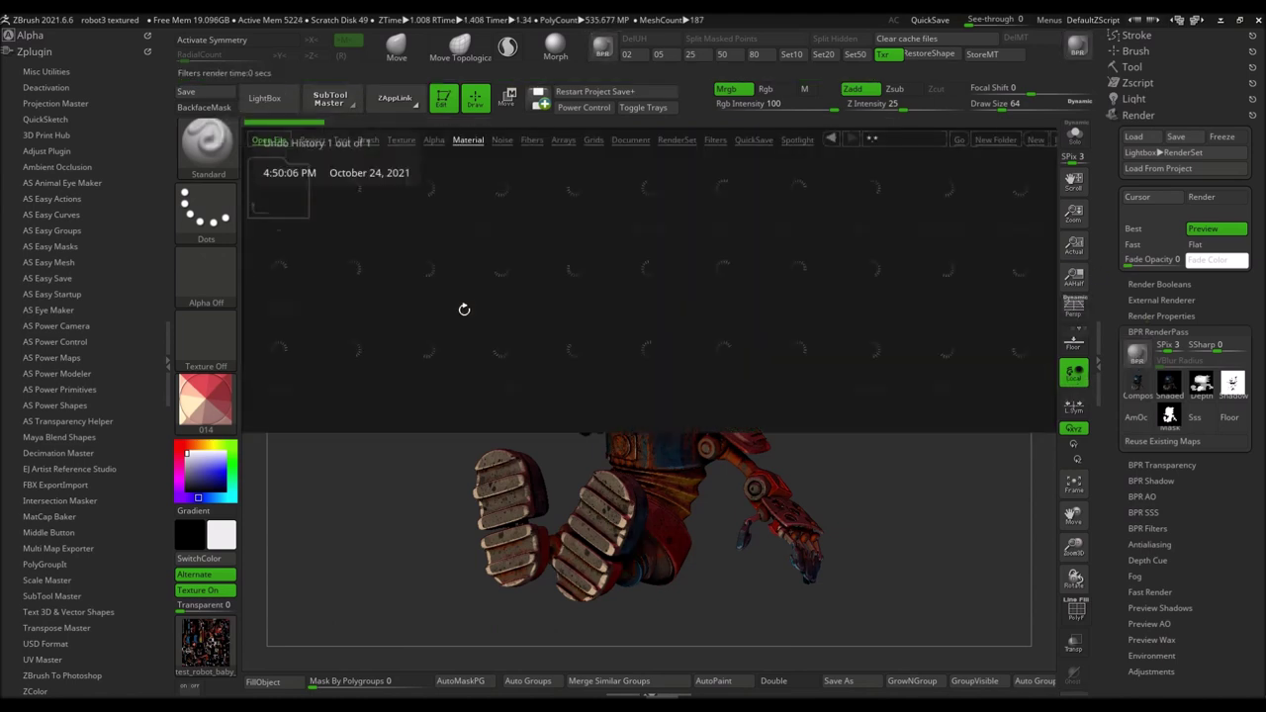
drag(825, 408, 682, 363)
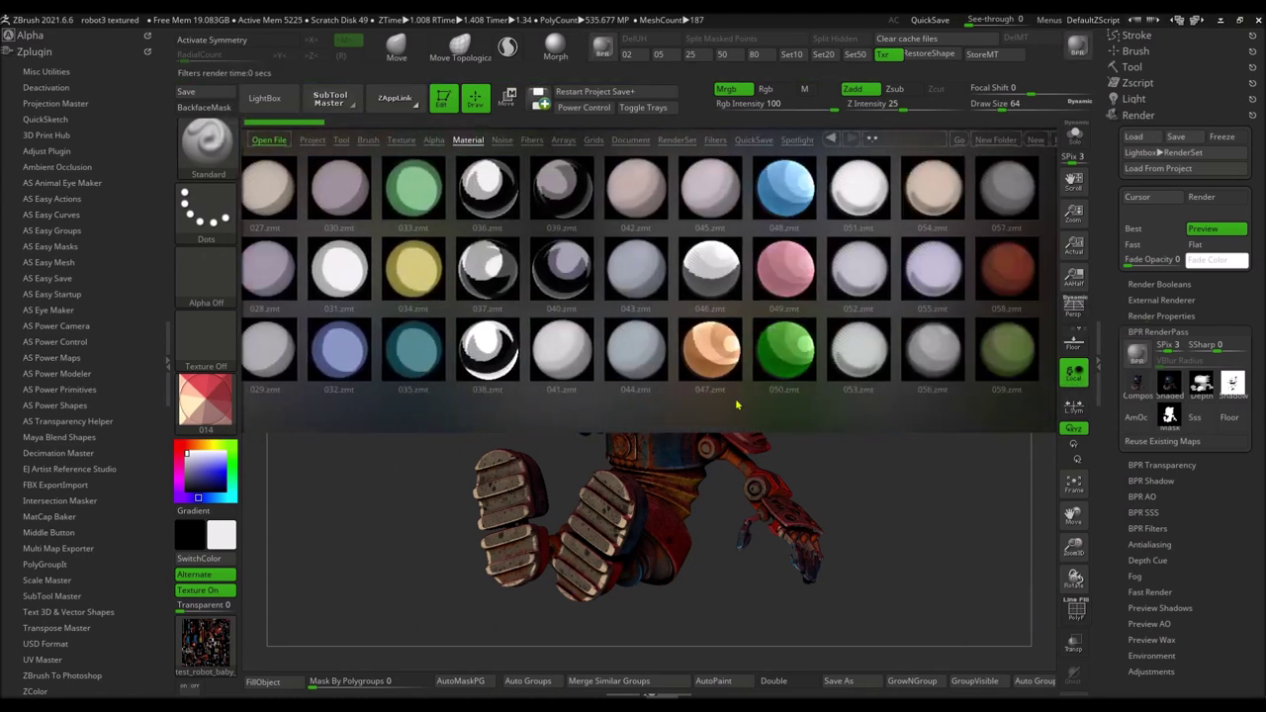
double_click(680, 362)
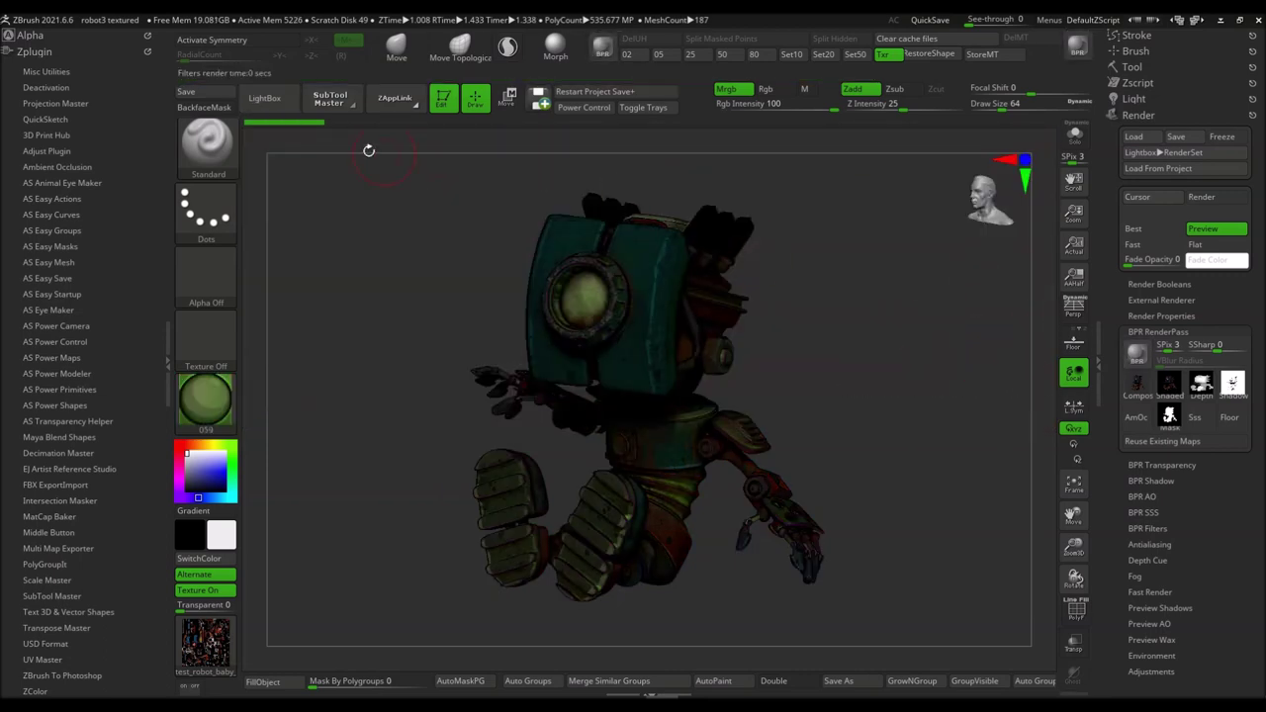
click(264, 98)
drag(885, 400, 673, 280)
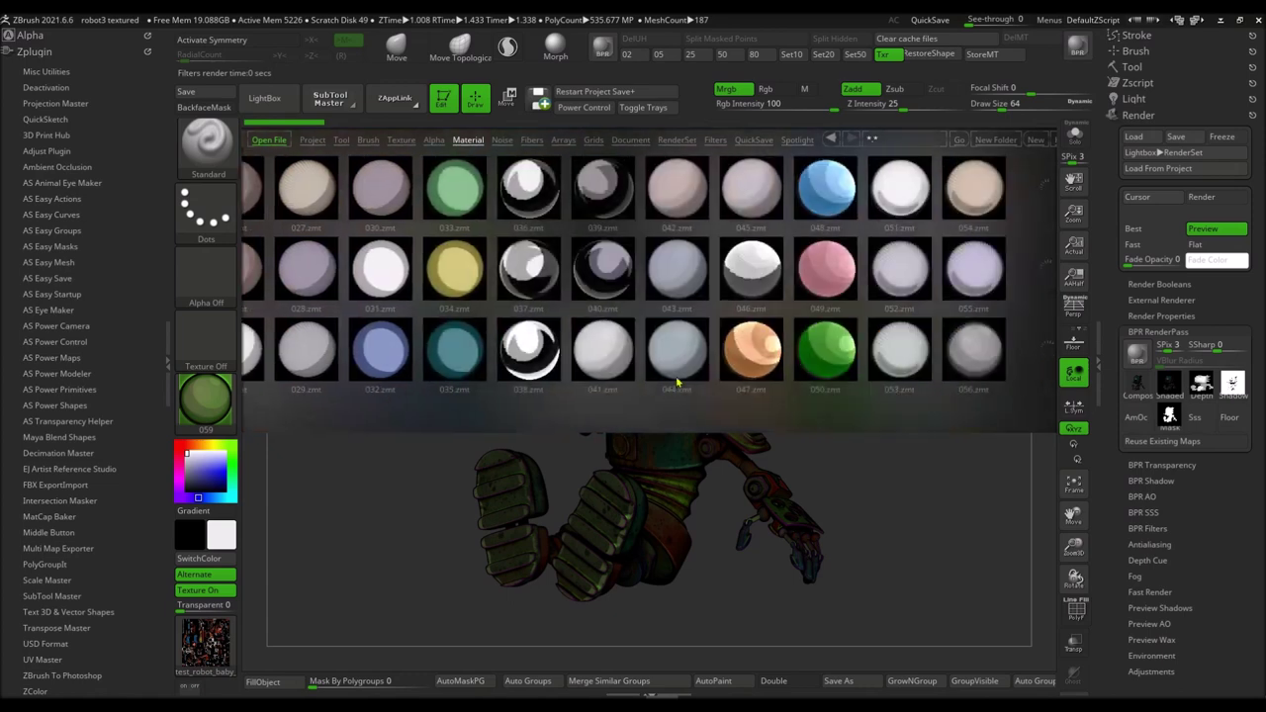
double_click(673, 280)
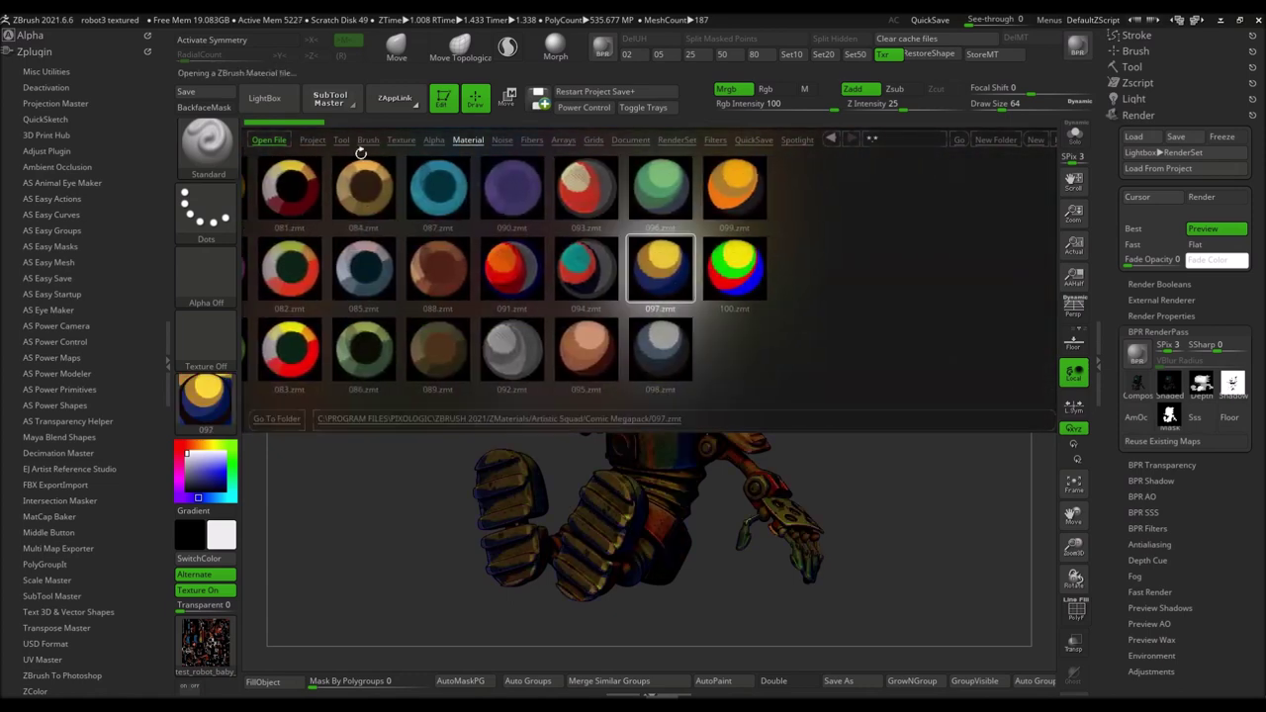
click(995, 386)
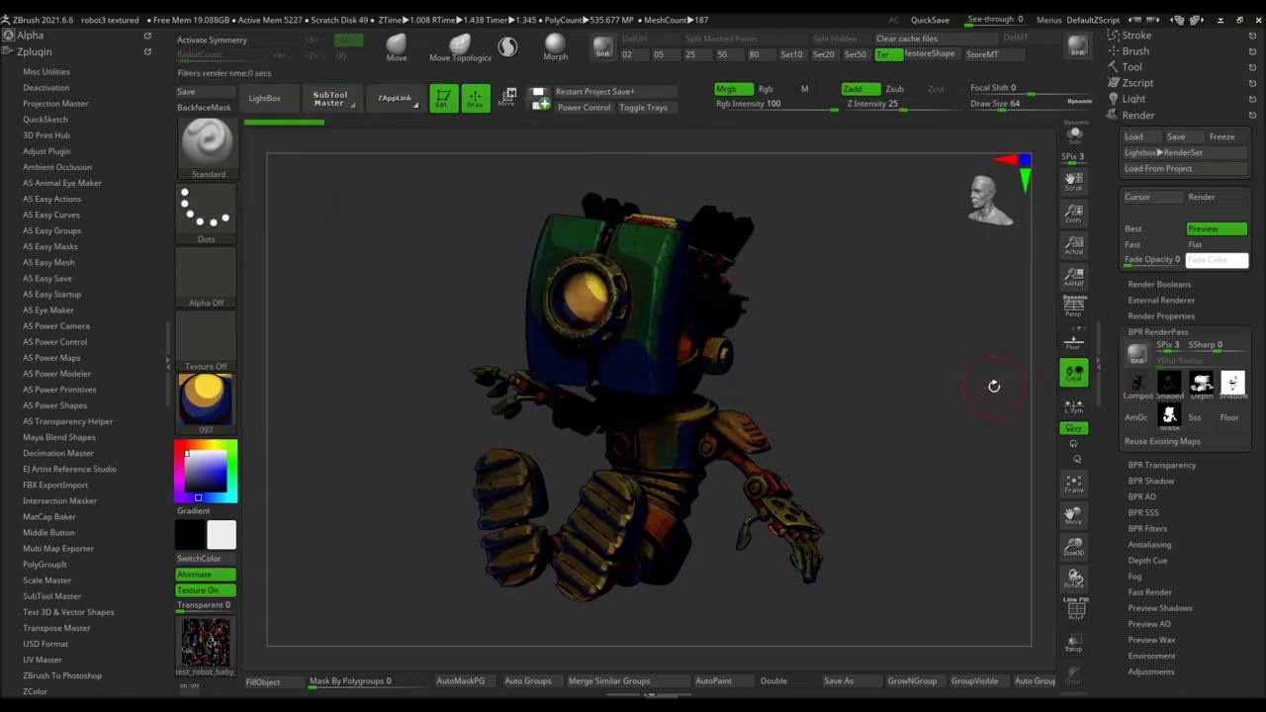
Scroll the Material browser and apply the white 031 matcap to the textured robot.
click(264, 104)
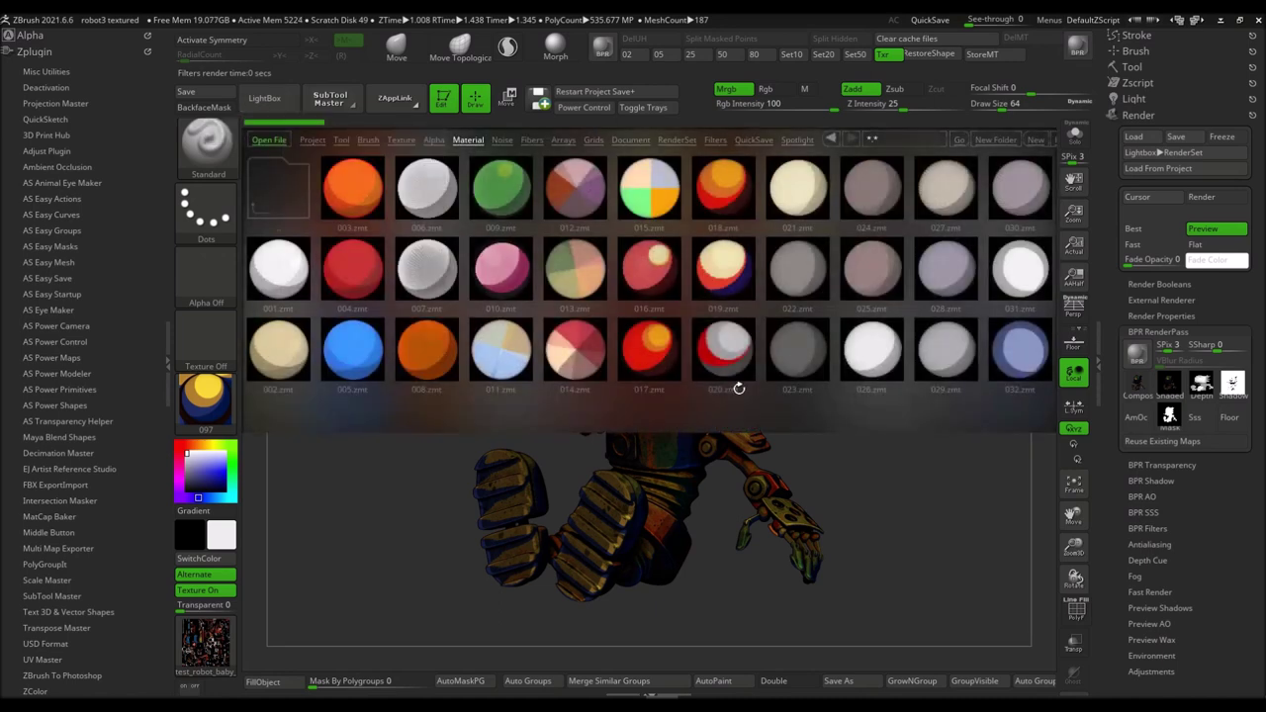
scroll(739, 389, down, 2)
scroll(693, 356, down, 2)
scroll(608, 277, down, 1)
double_click(603, 281)
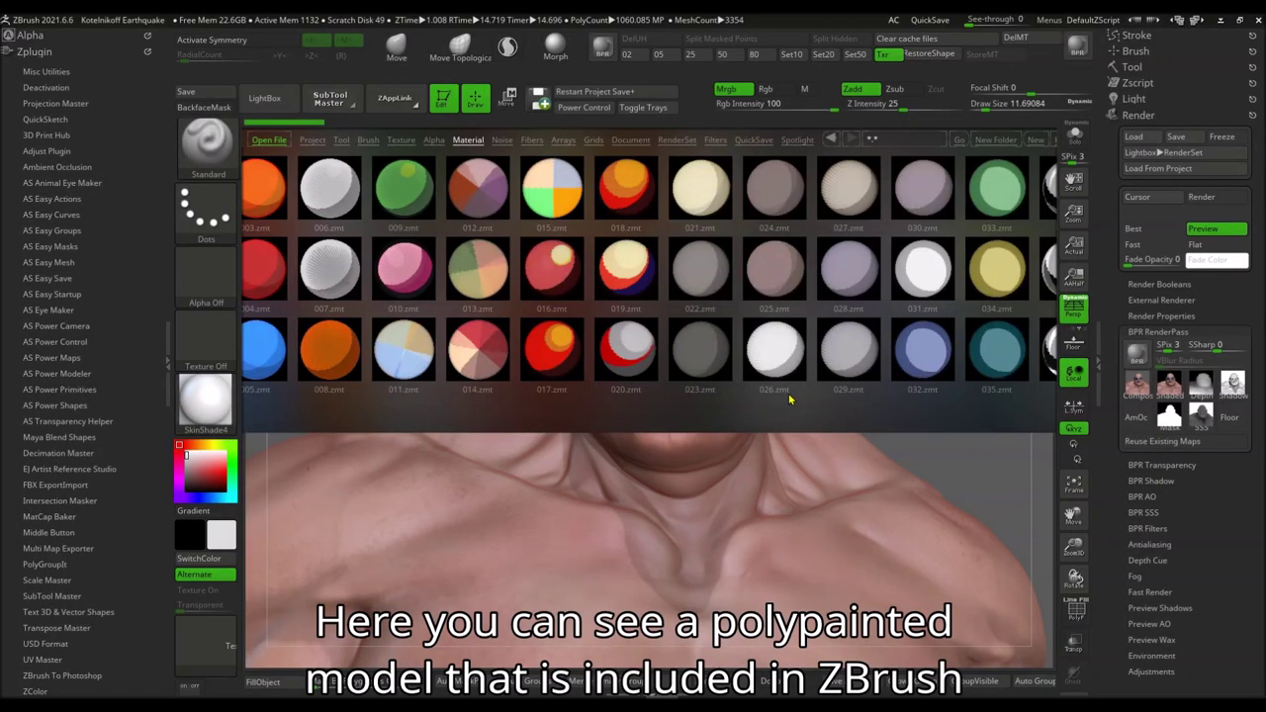
Give the Earthquake character the white 031 matcap and subdivide it once in Tool > Geometry.
double_click(674, 265)
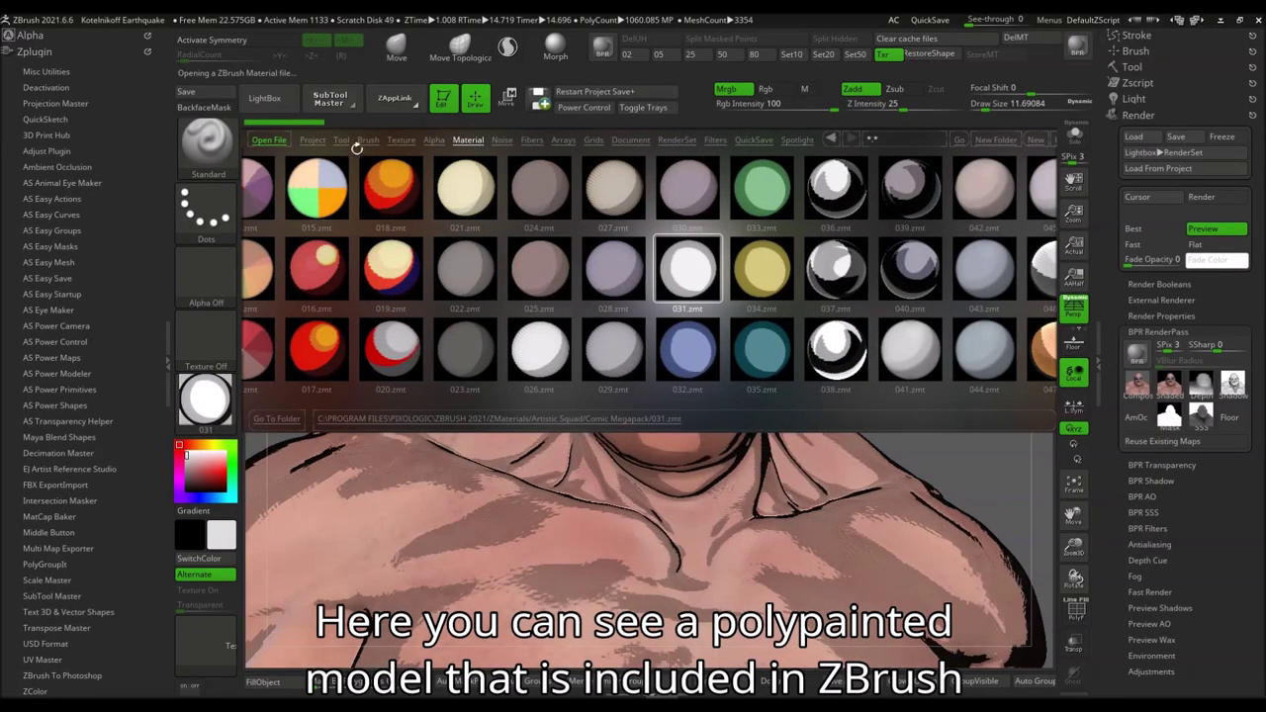
click(264, 98)
click(1132, 68)
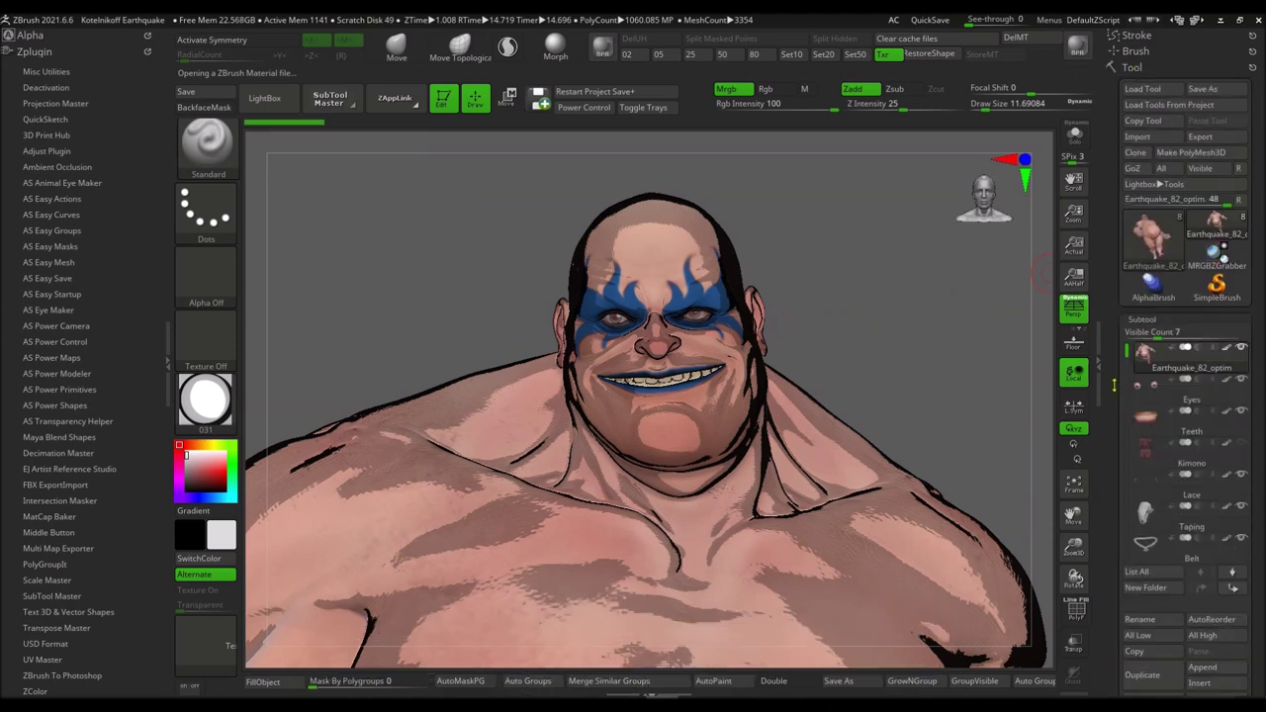
scroll(1137, 317, down, 5)
scroll(1142, 317, down, 4)
scroll(1122, 315, down, 4)
scroll(1122, 314, up, 5)
click(1138, 367)
Scroll the tool palette and switch to the smoothing brush.
scroll(1118, 257, down, 8)
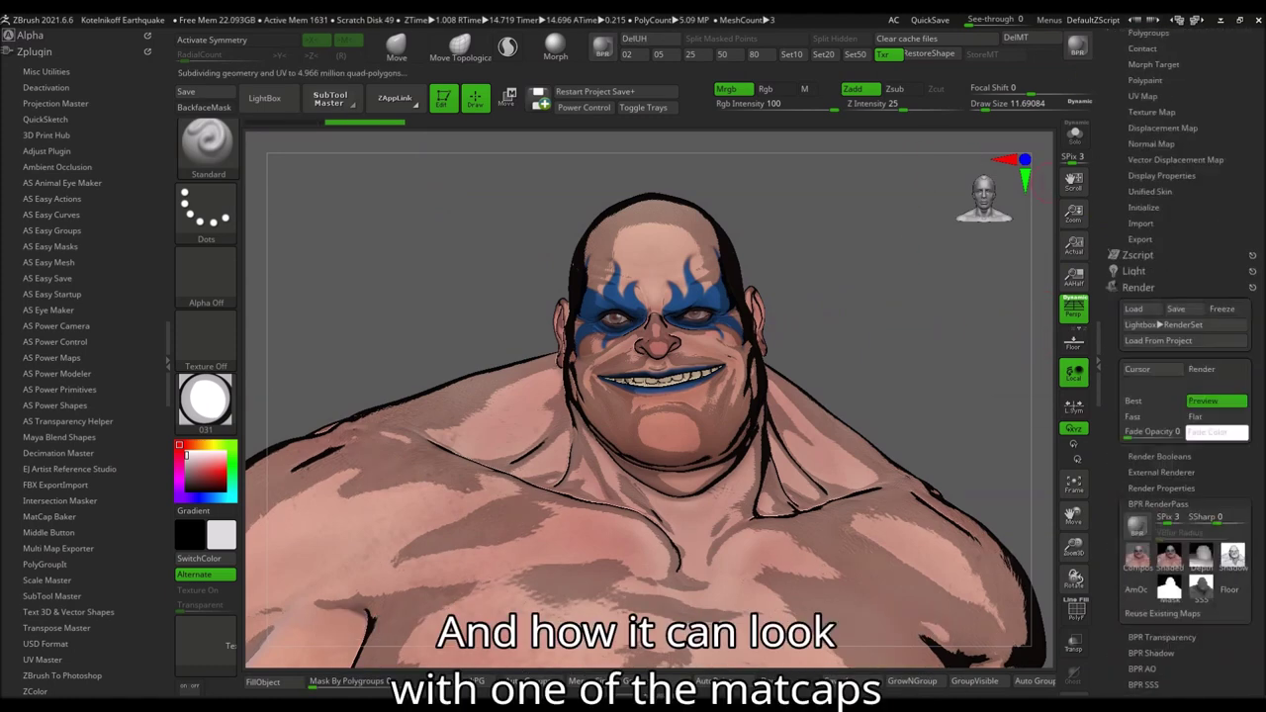
scroll(1147, 346, down, 6)
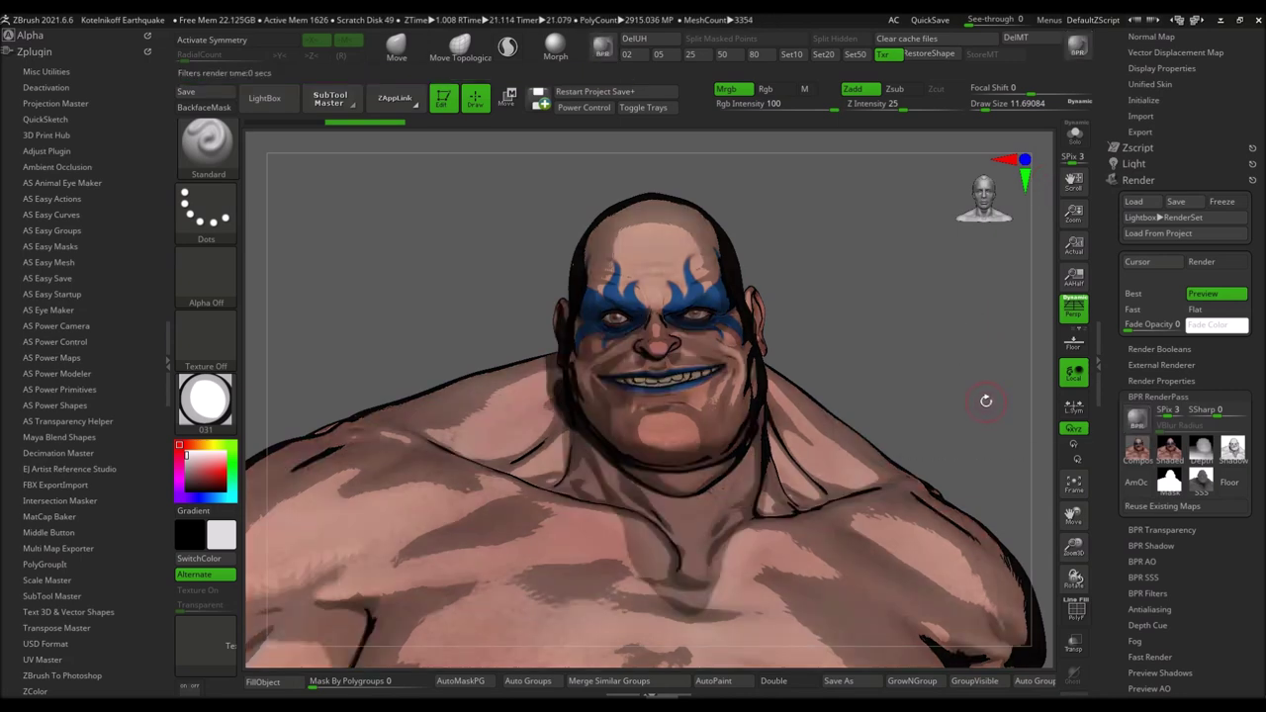
key(shift)
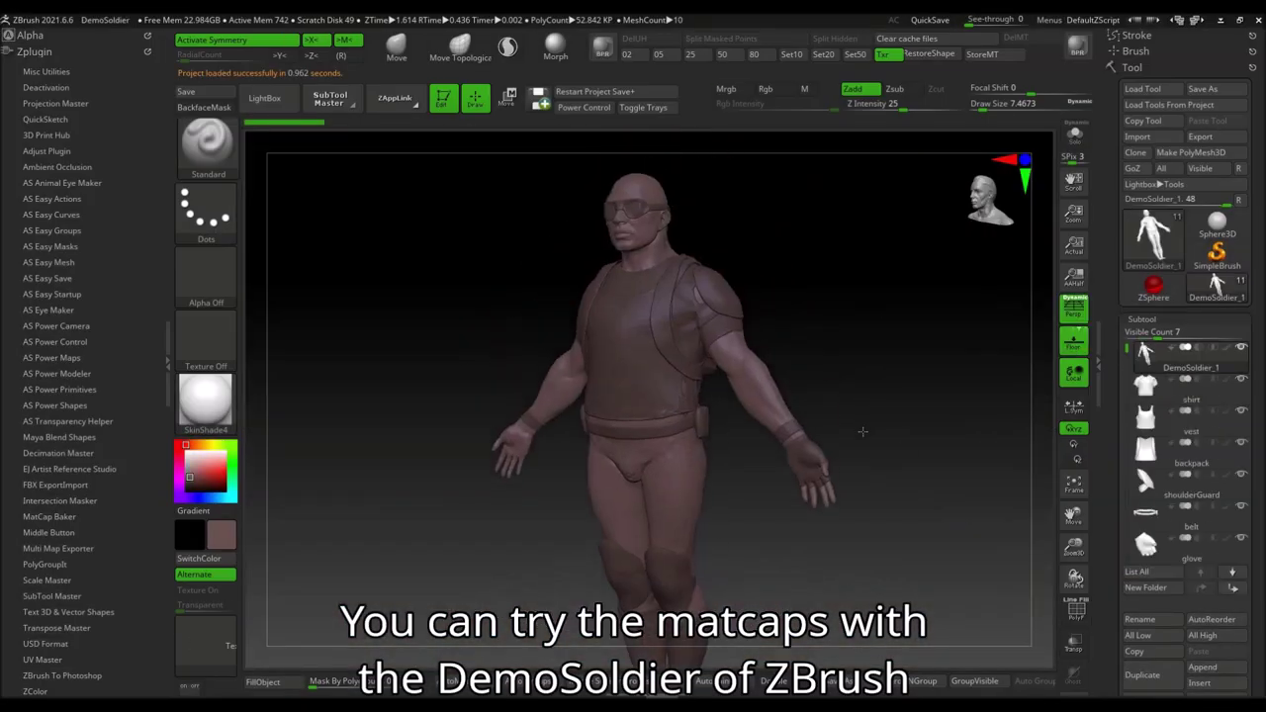
Subdivide the DemoSoldier's backpack and vest subtools in Tool > Geometry.
click(1142, 319)
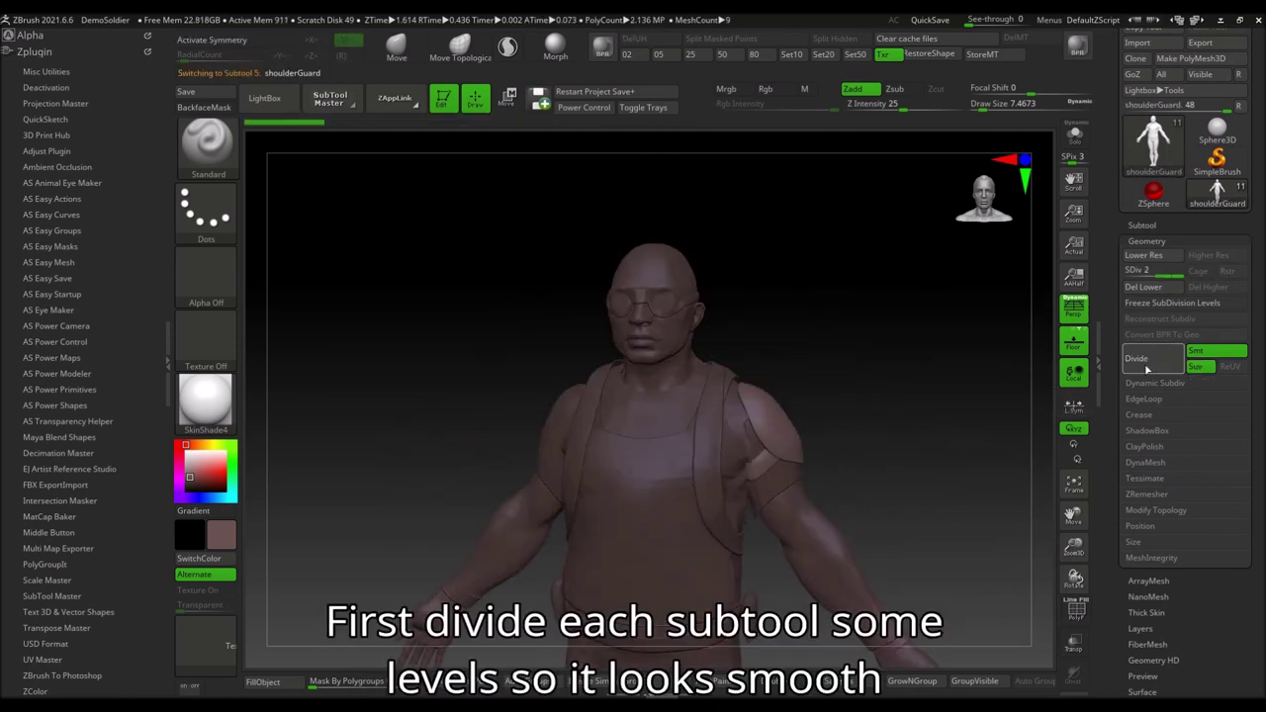
key(Down)
click(1150, 364)
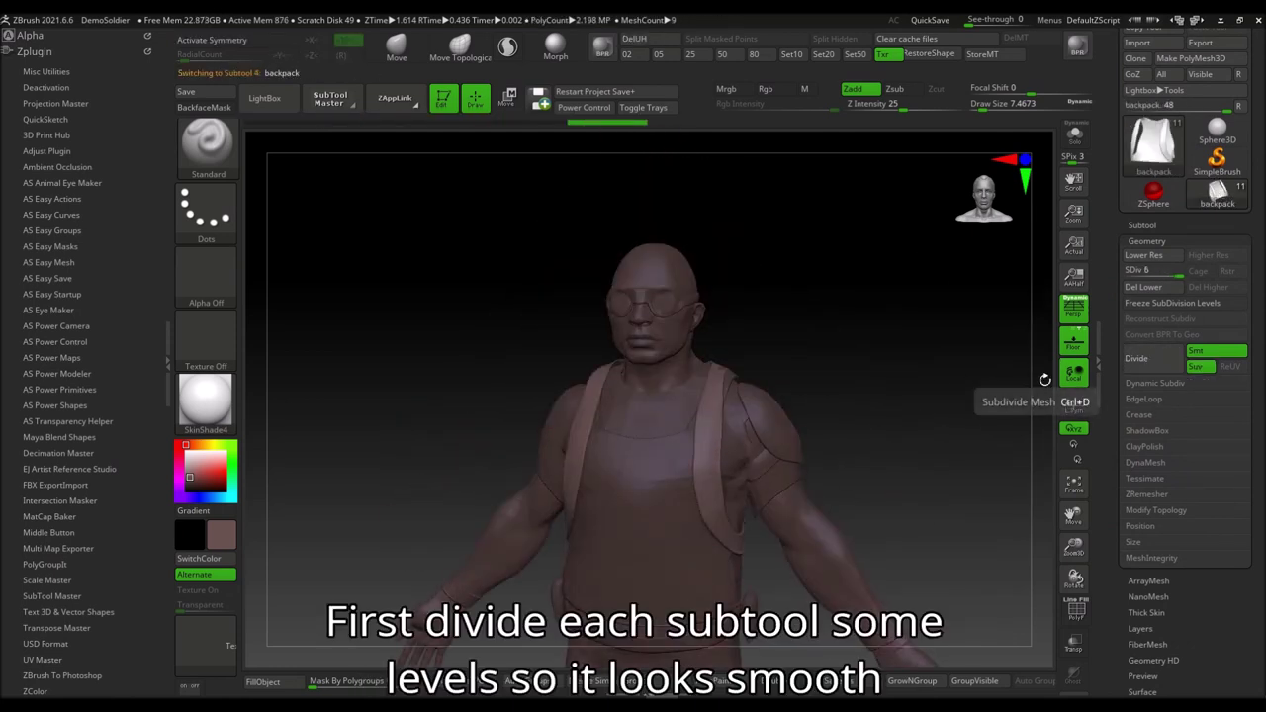
key(Up)
click(1150, 364)
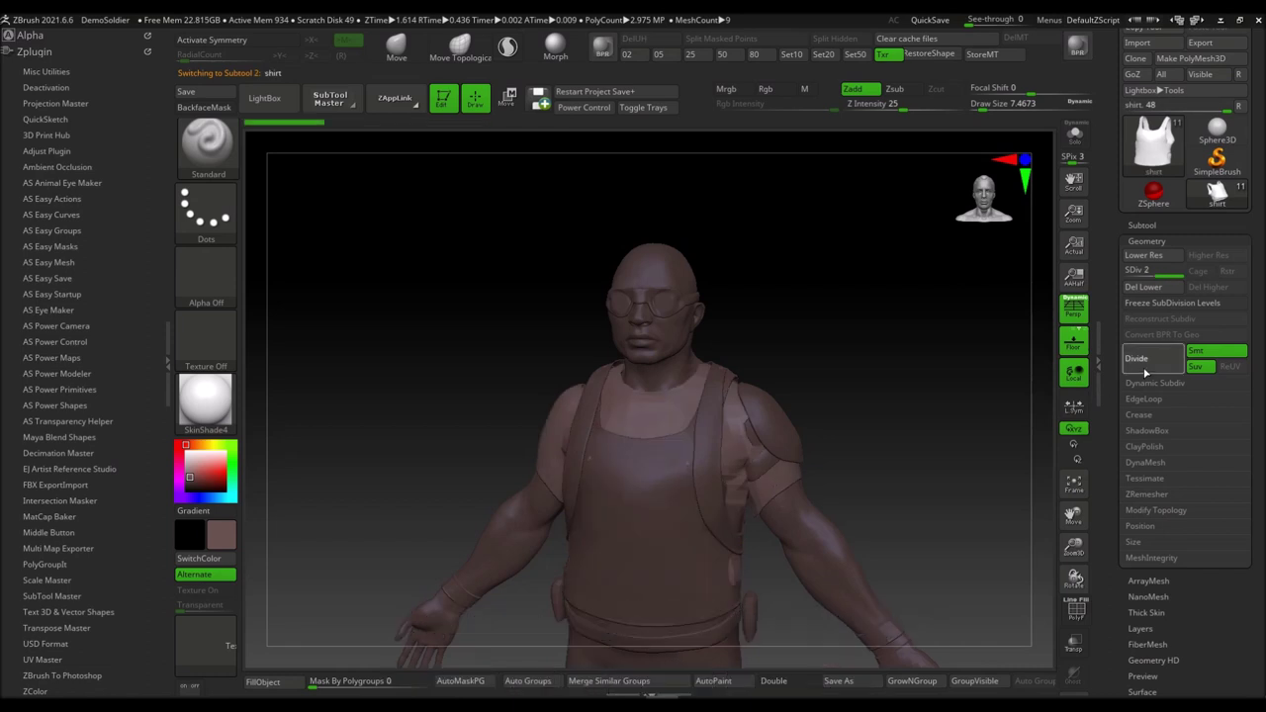
Step through the body, kneeGuards, wristBands and glove subtools.
key(Up)
key(Up)
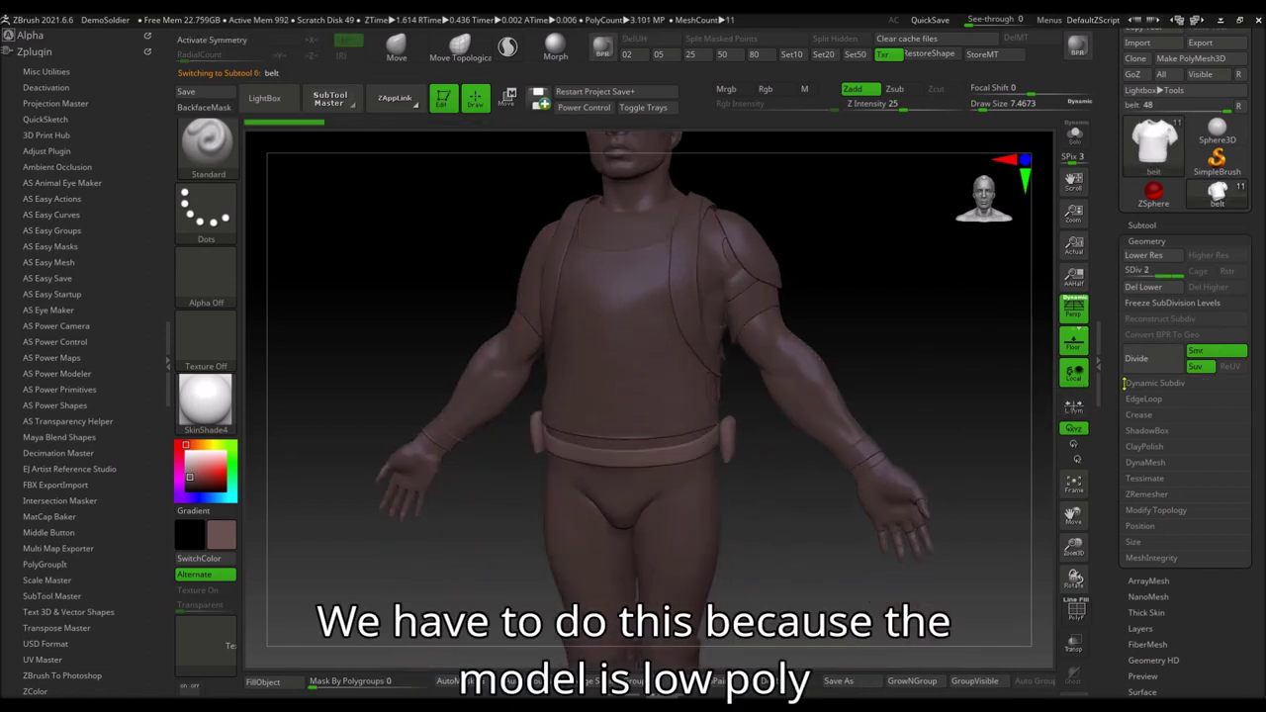
alt+drag(989, 613, 989, 296)
alt+click(712, 488)
key(Up)
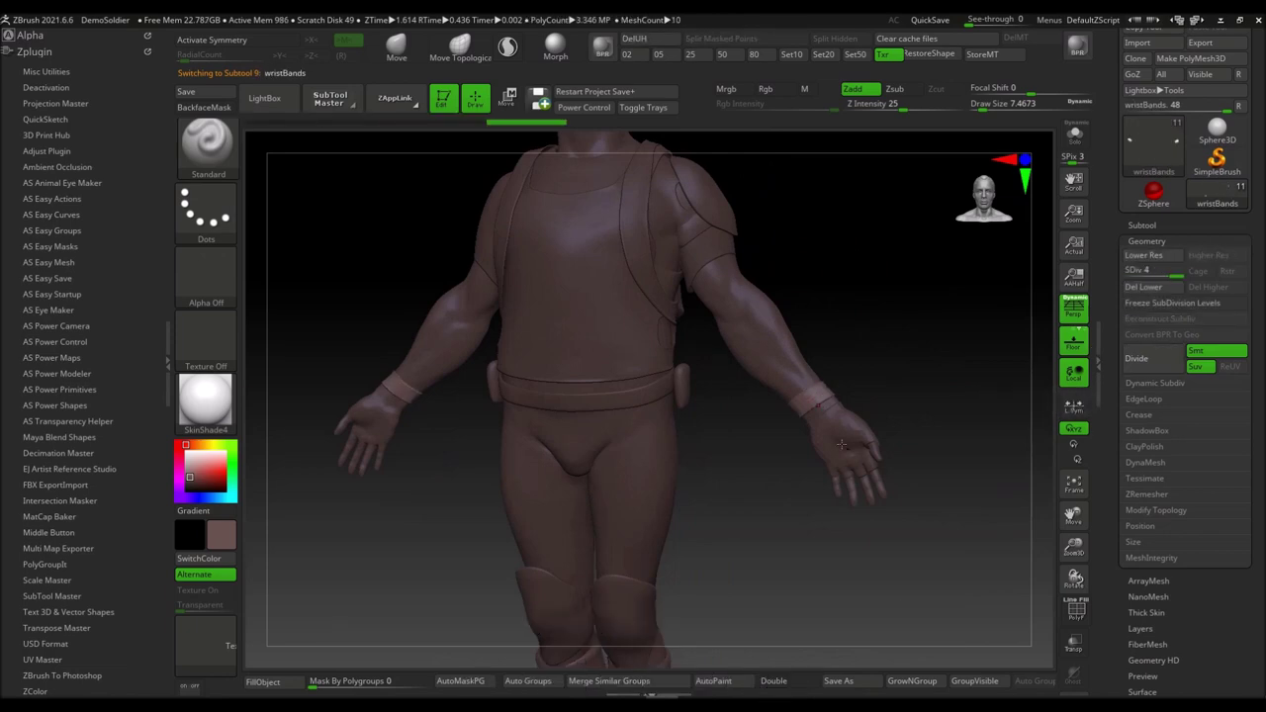
key(Up)
key(Up)
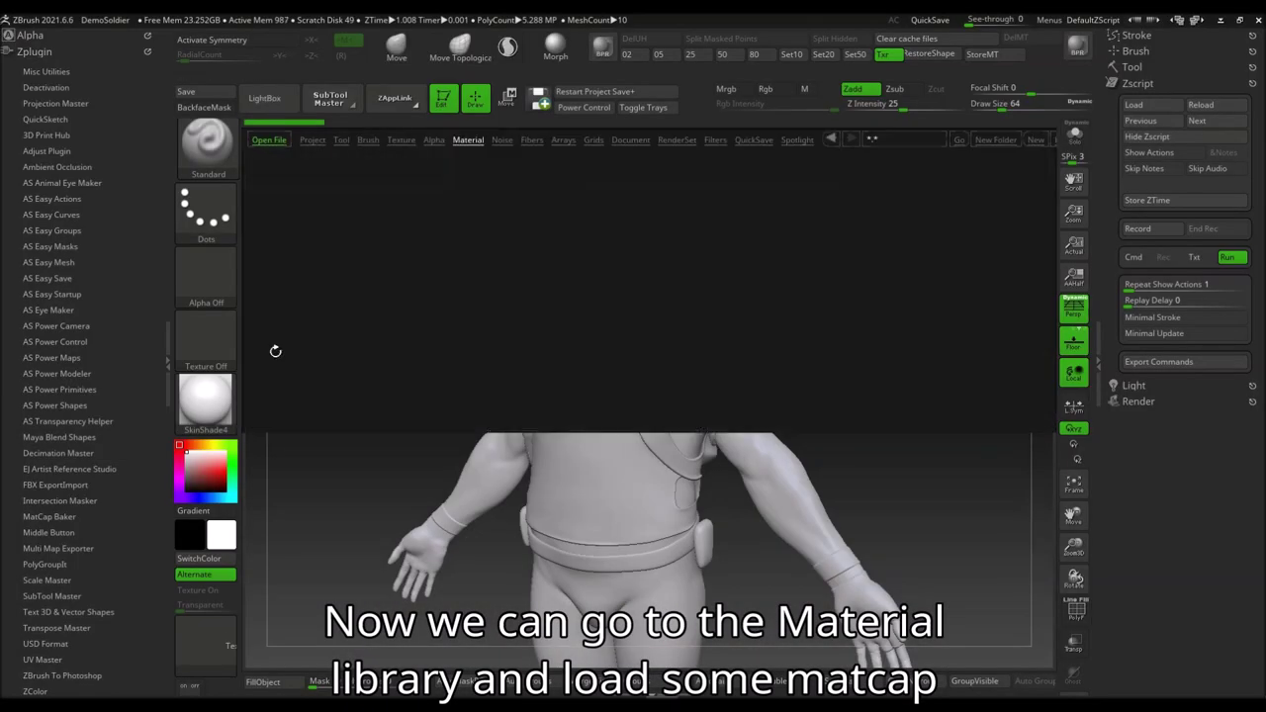
Apply comic matcap 019 to the soldier and run a quick BPR render.
double_click(727, 273)
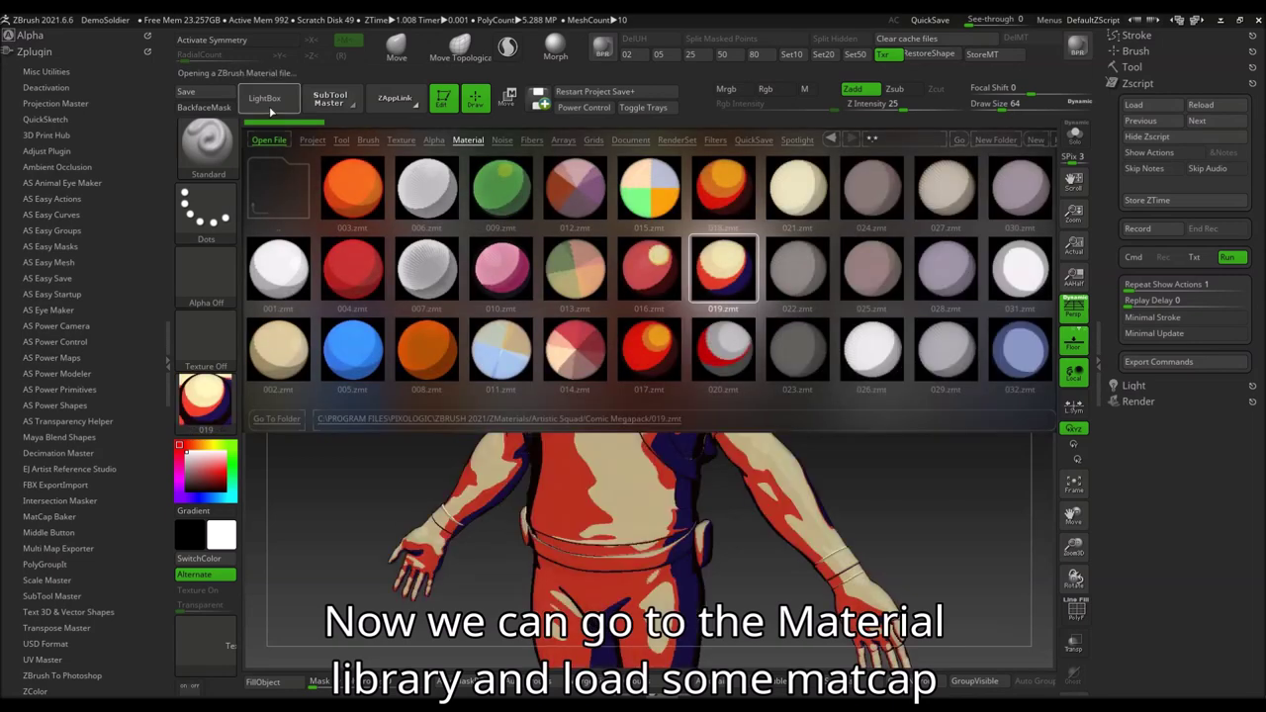
click(270, 110)
click(1137, 402)
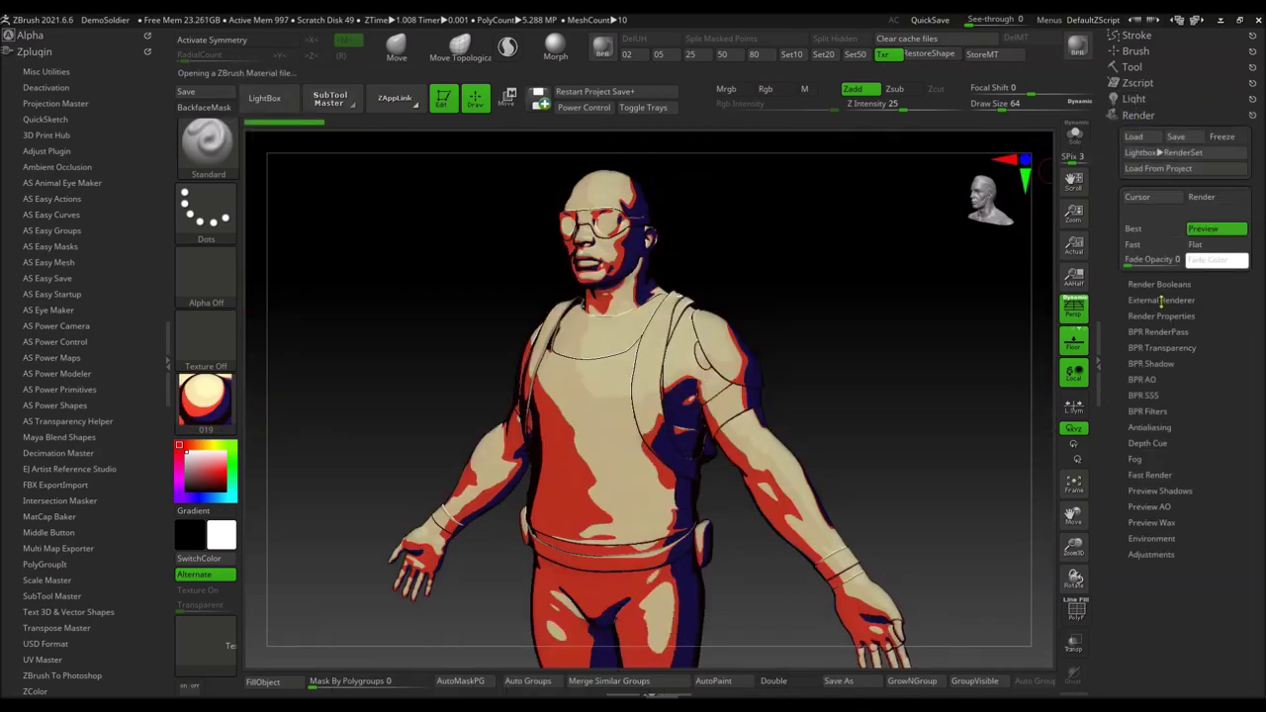
click(1160, 333)
click(1138, 353)
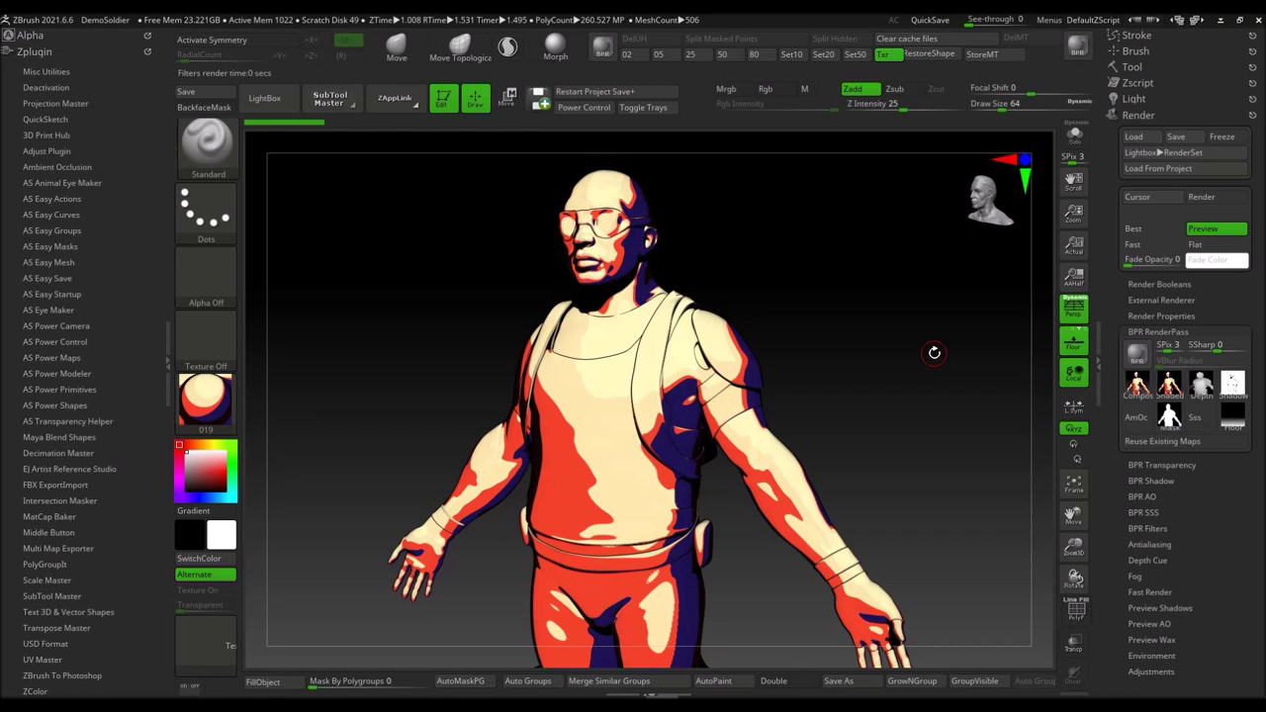
With Mrgb on, FillObject the DemoSoldier_1 body with 019, then make MatCap Red Wax current.
alt+click(614, 294)
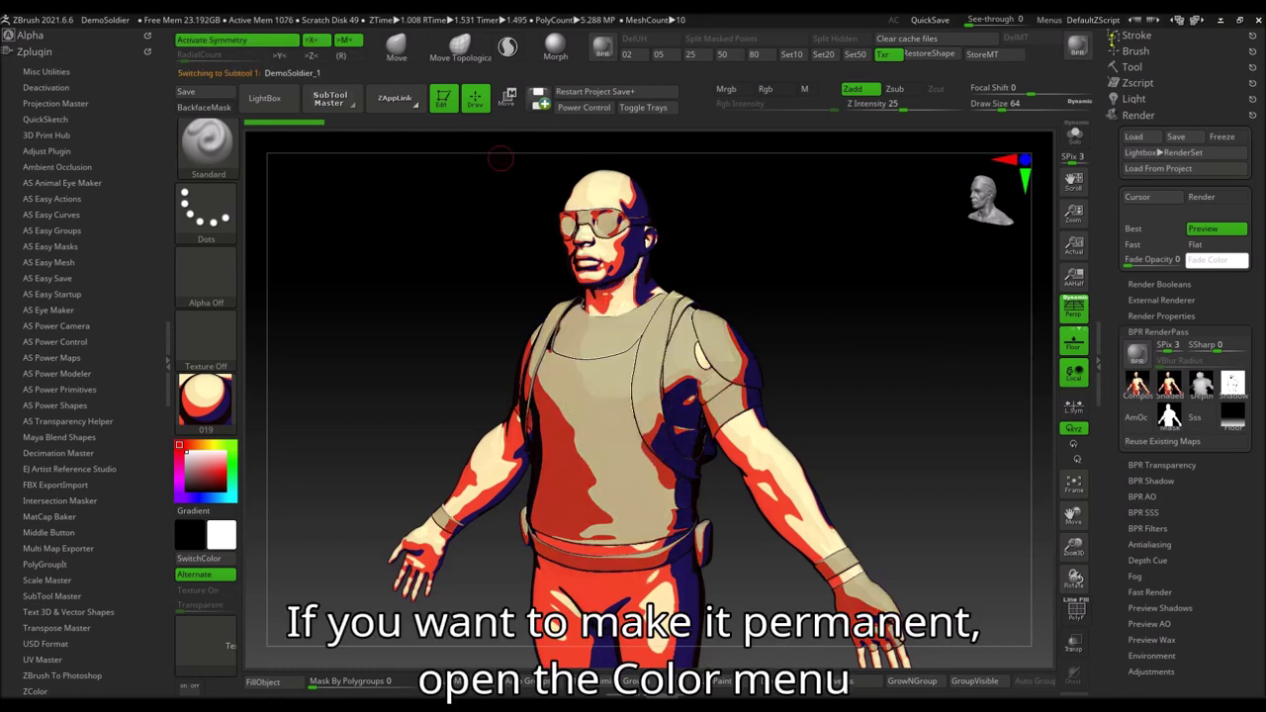
click(1048, 20)
click(732, 120)
click(291, 36)
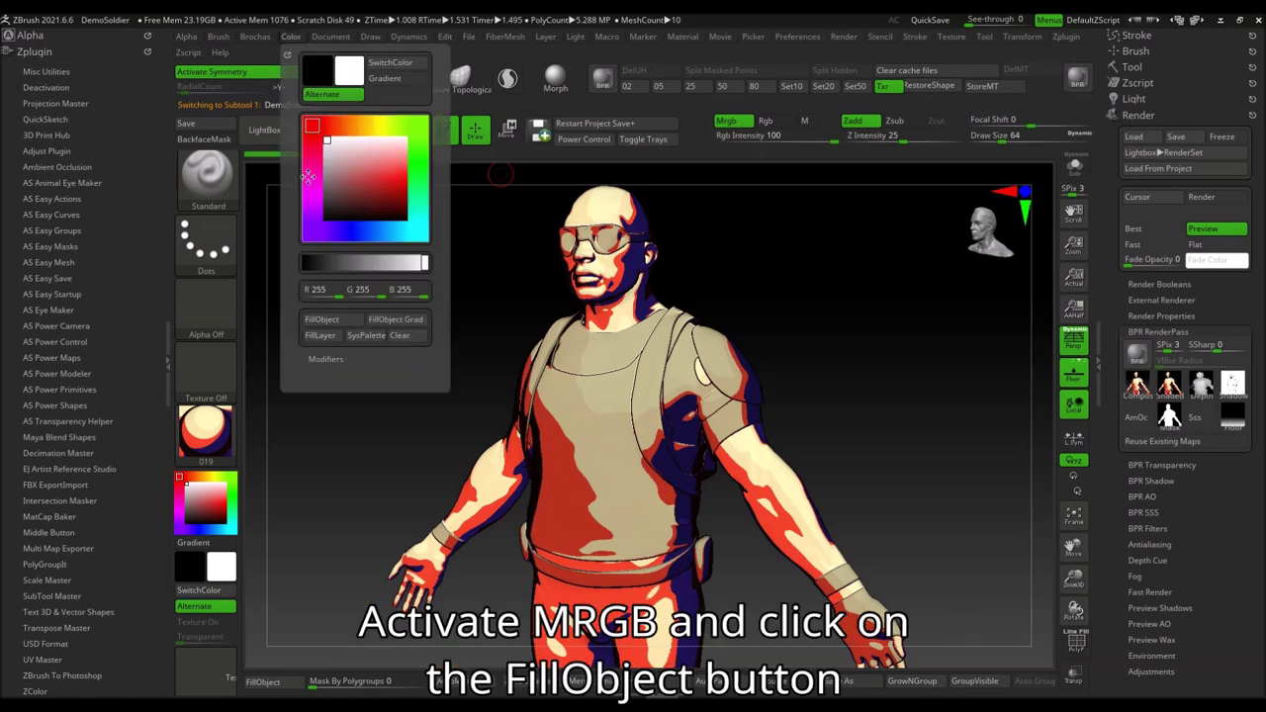
click(333, 321)
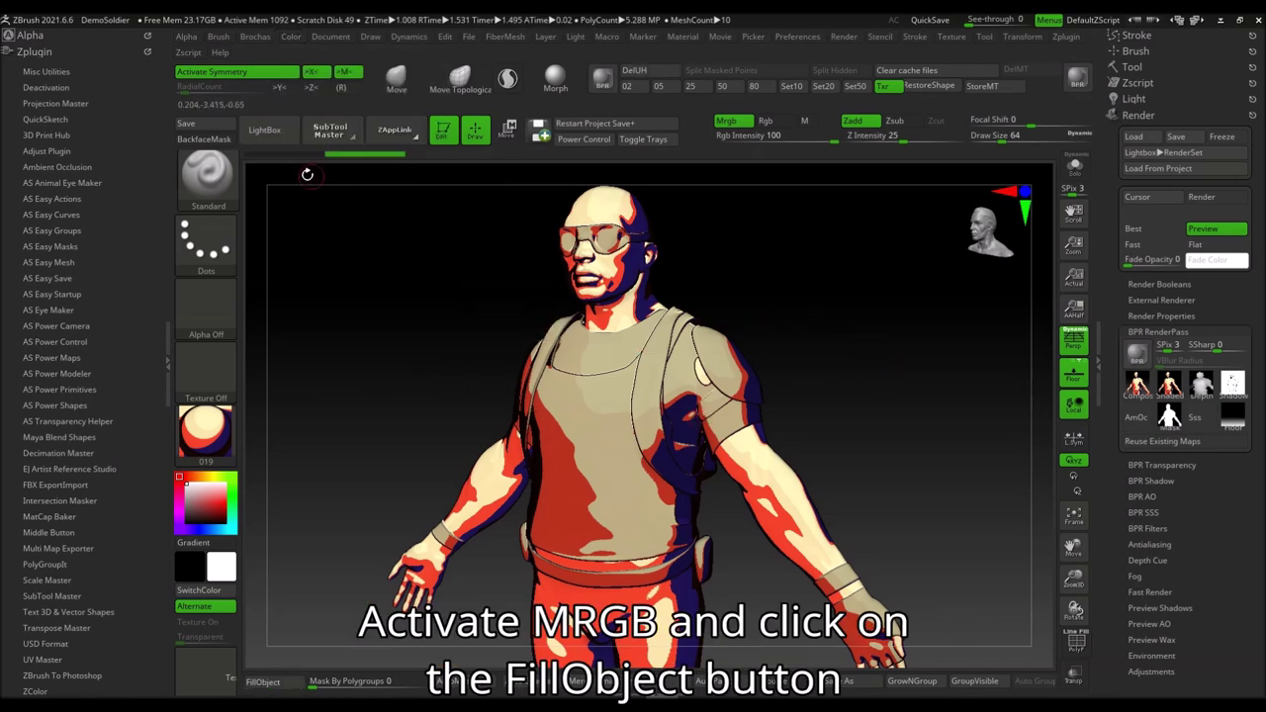
click(205, 430)
click(290, 297)
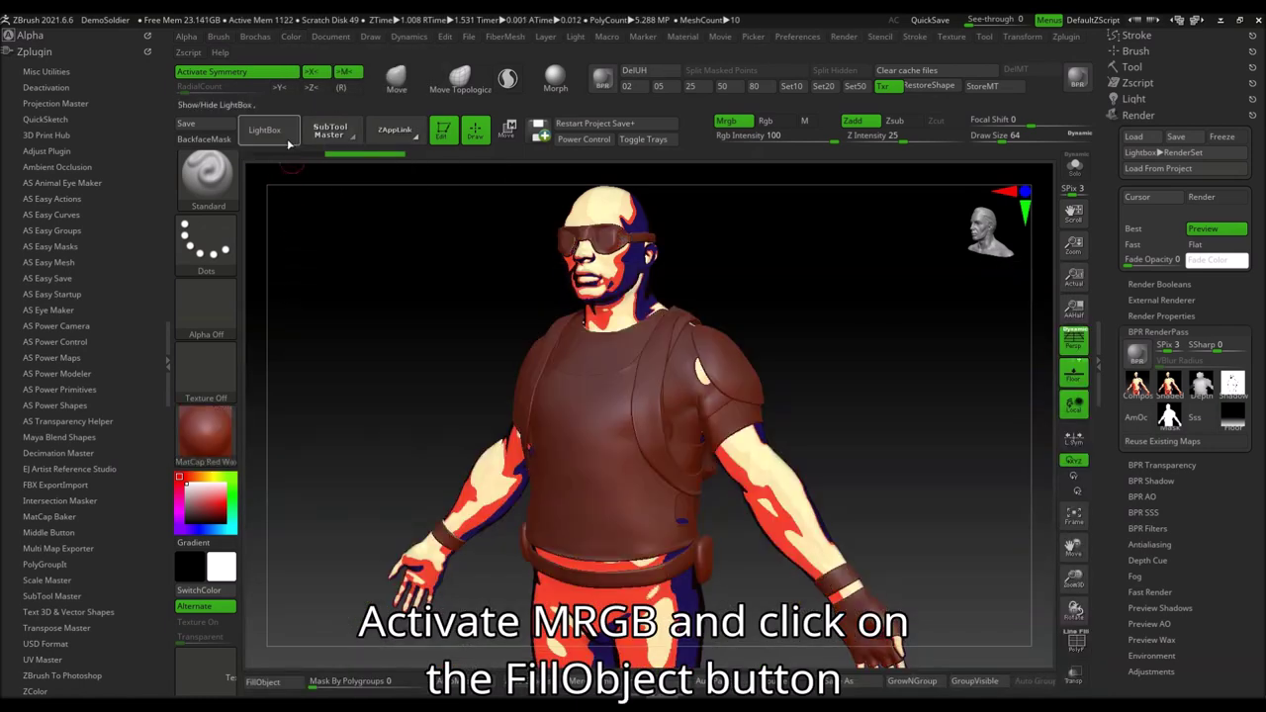
Load the red-and-cream 014 comic matcap from the material library.
click(264, 129)
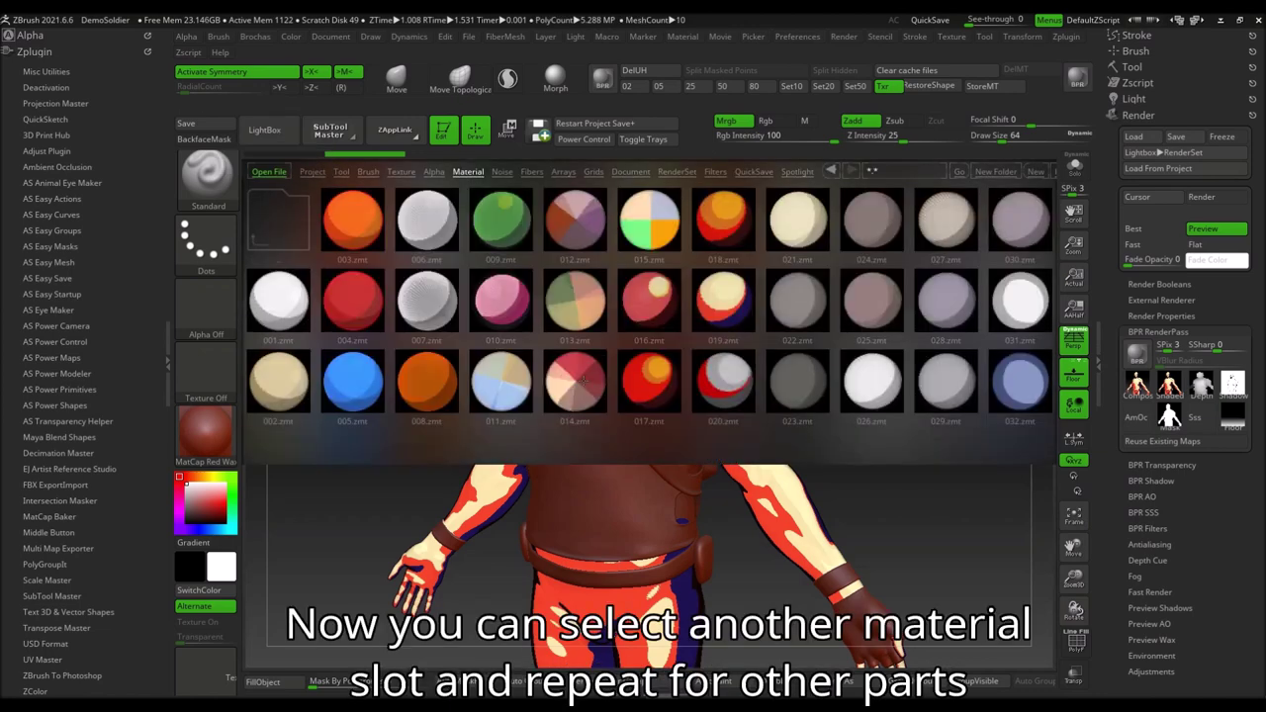
double_click(585, 382)
click(265, 130)
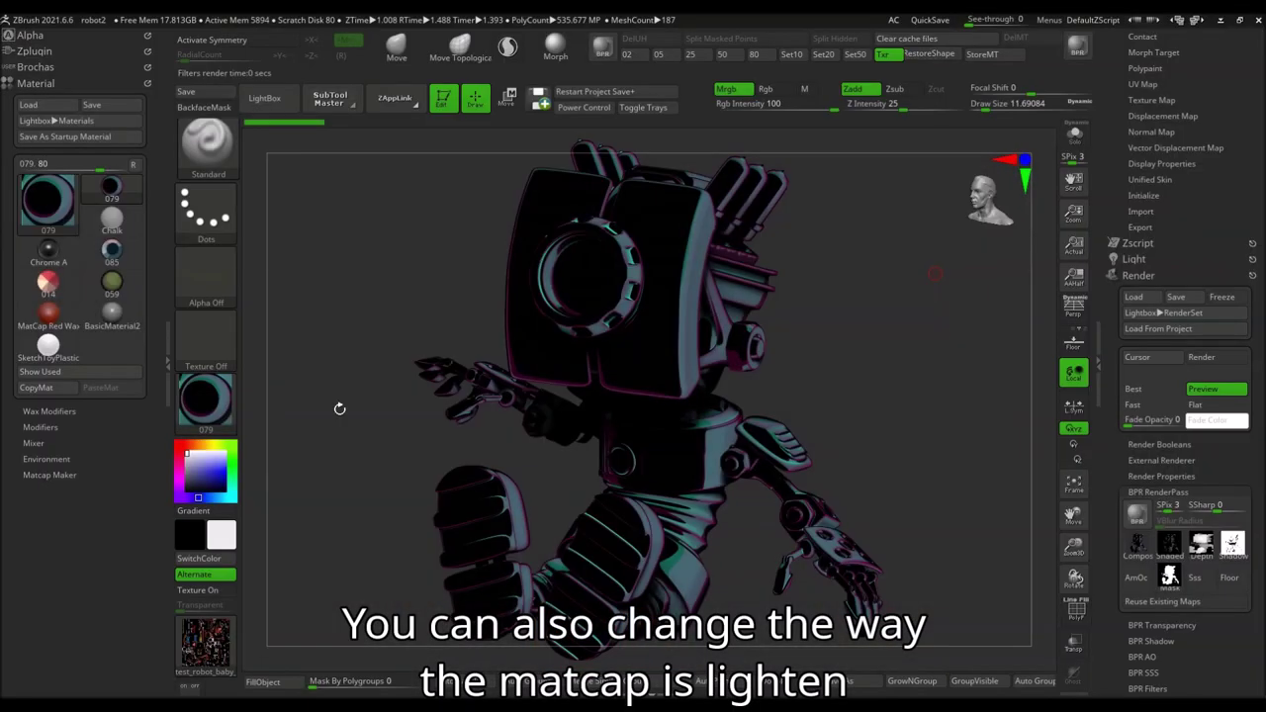
In Material > Modifiers, set Orientation A to 20.23667, B to -15.97631, and adjust Depth.
click(40, 428)
mouse_move(78, 550)
mouse_down()
mouse_move(109, 550)
mouse_move(89, 563)
mouse_up()
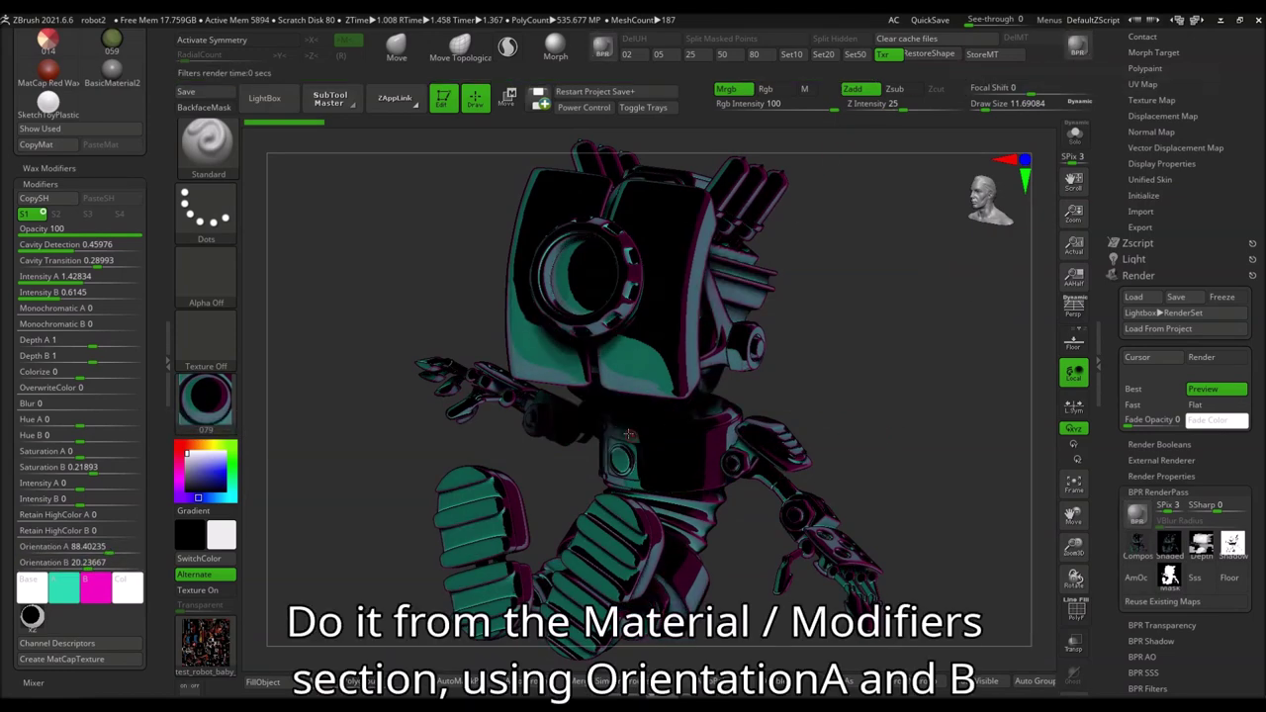
drag(94, 344, 89, 363)
key(Return)
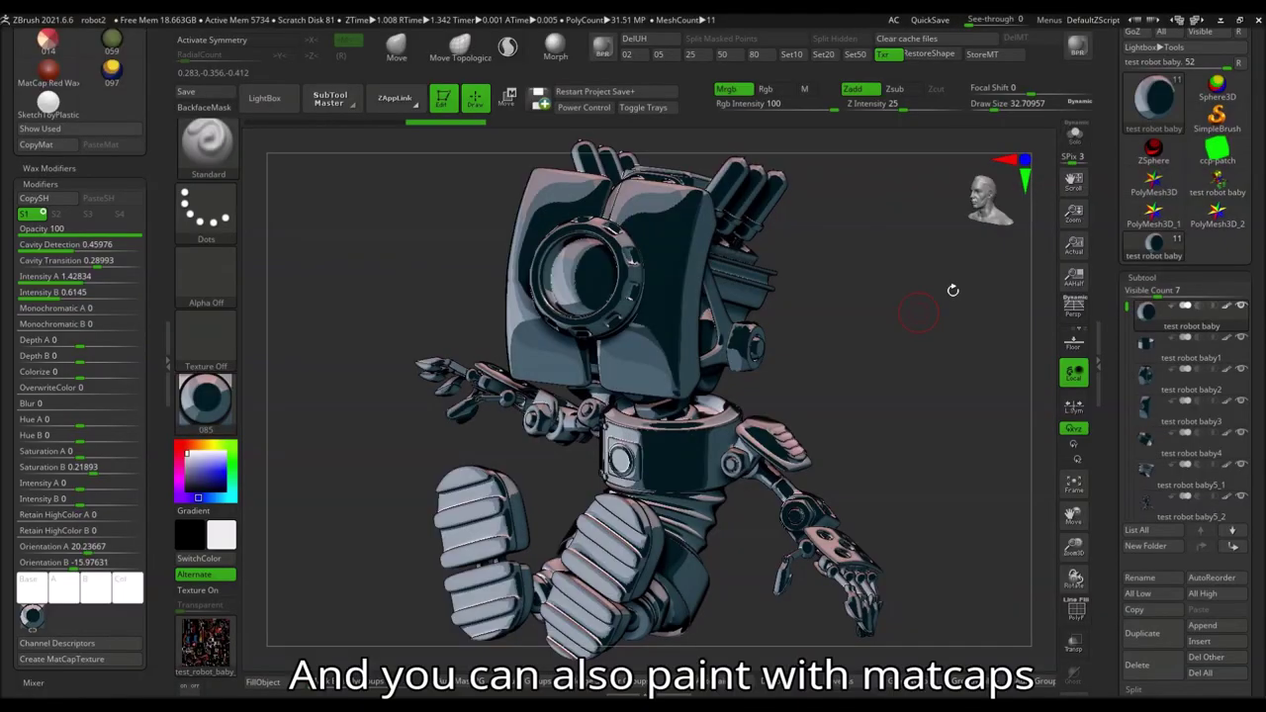
Load the gold-and-blue 097 matcap and pick the Paint brush with B, P.
click(206, 395)
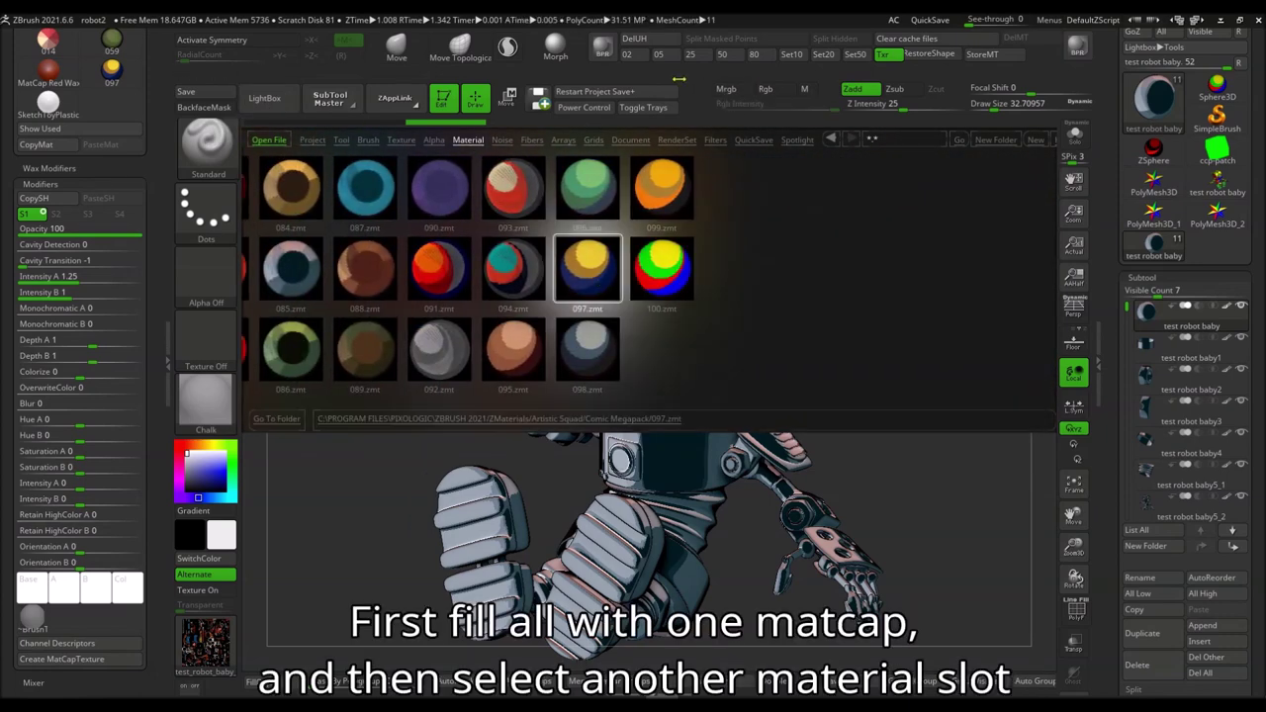
click(591, 267)
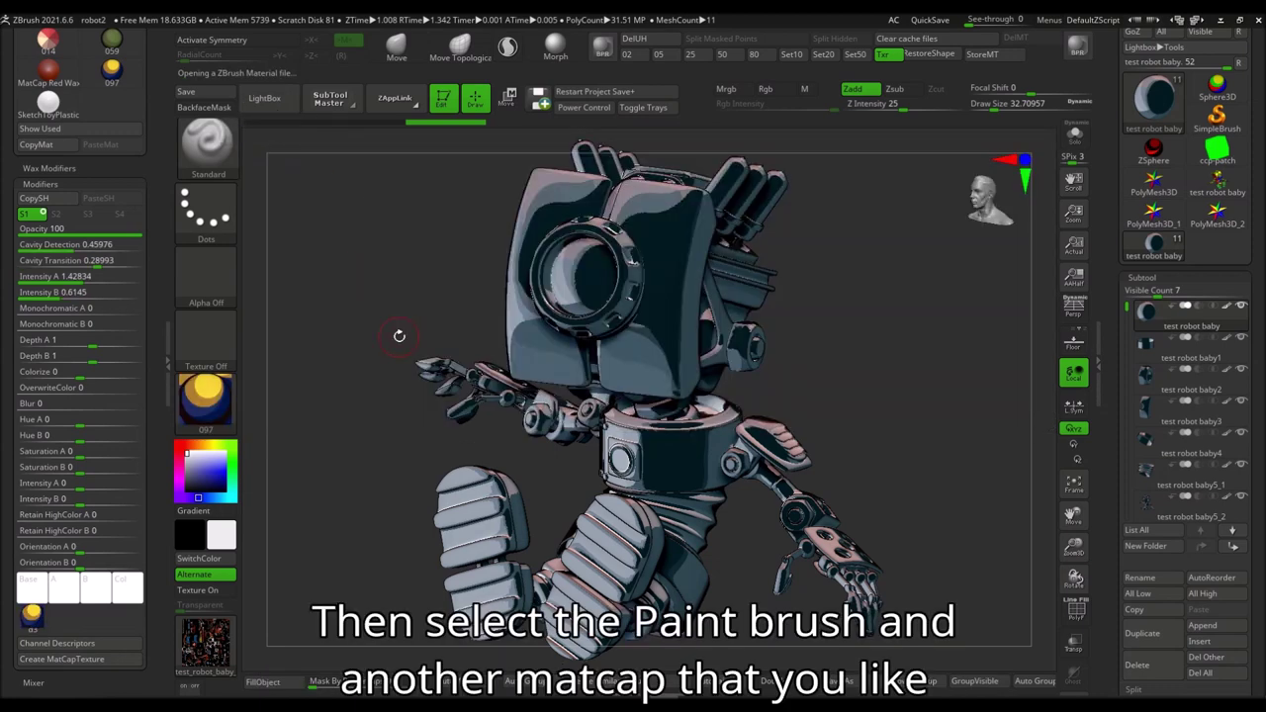
key(b)
key(p)
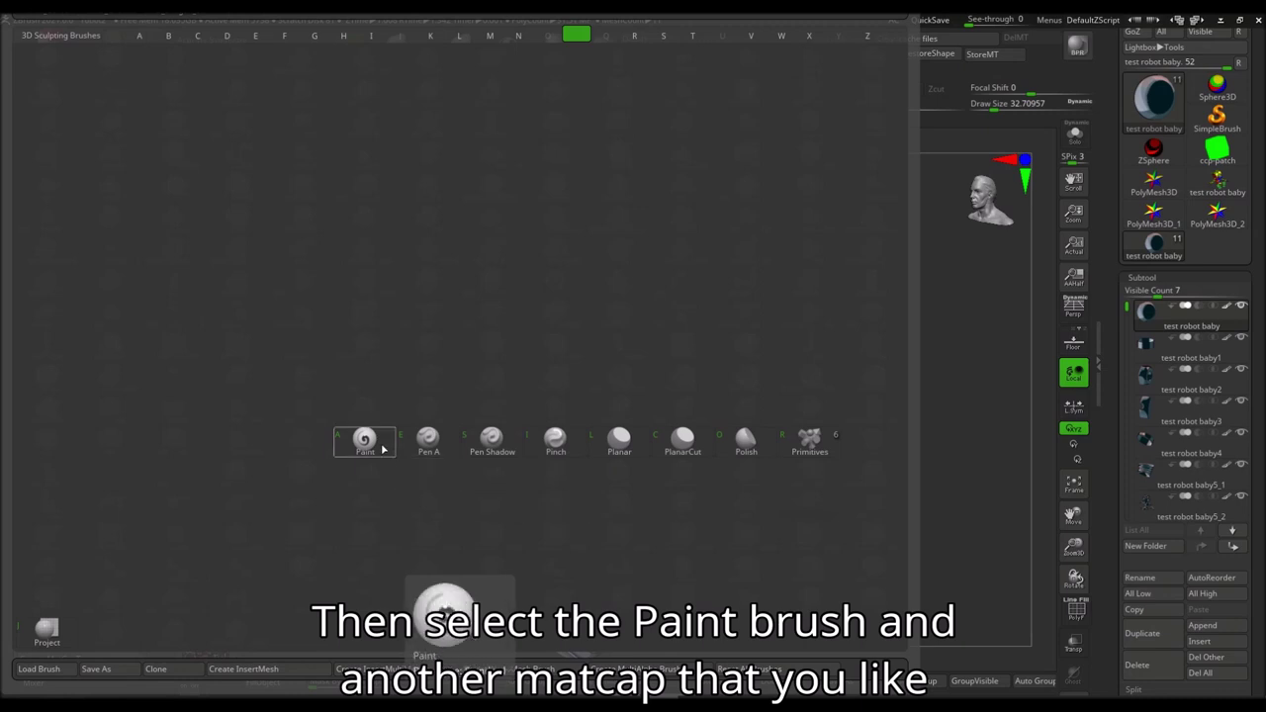
click(391, 454)
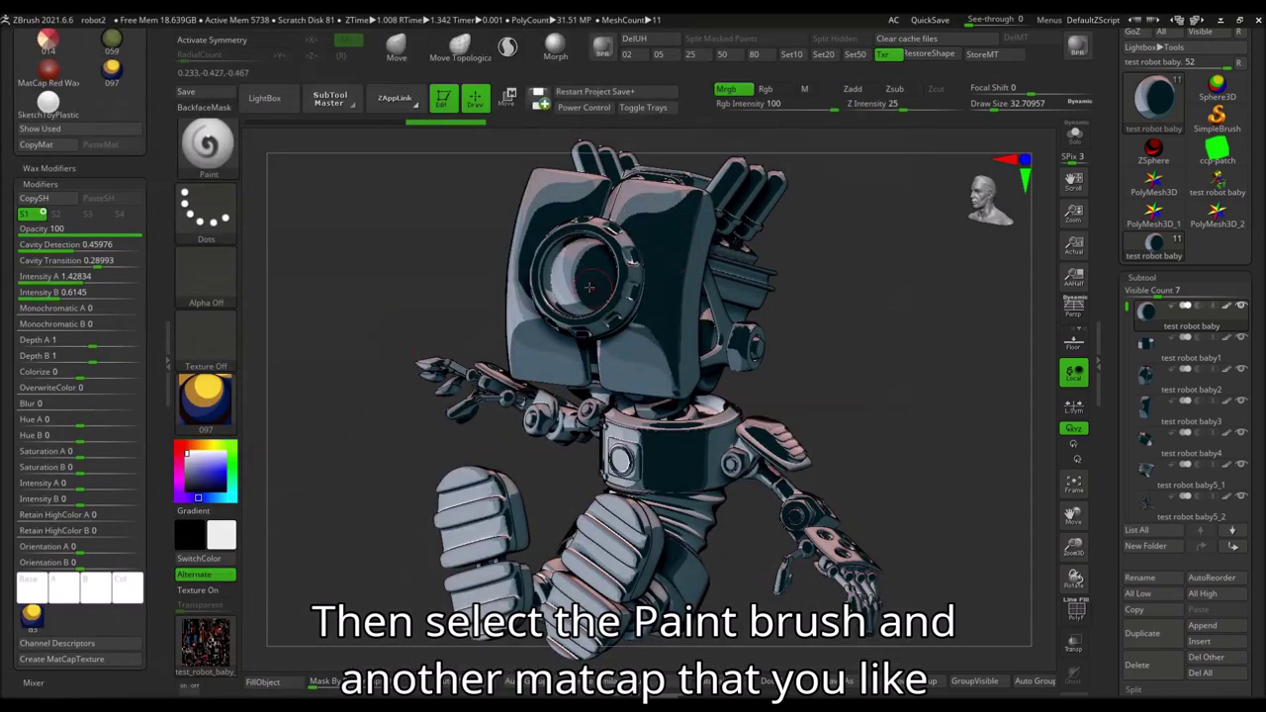